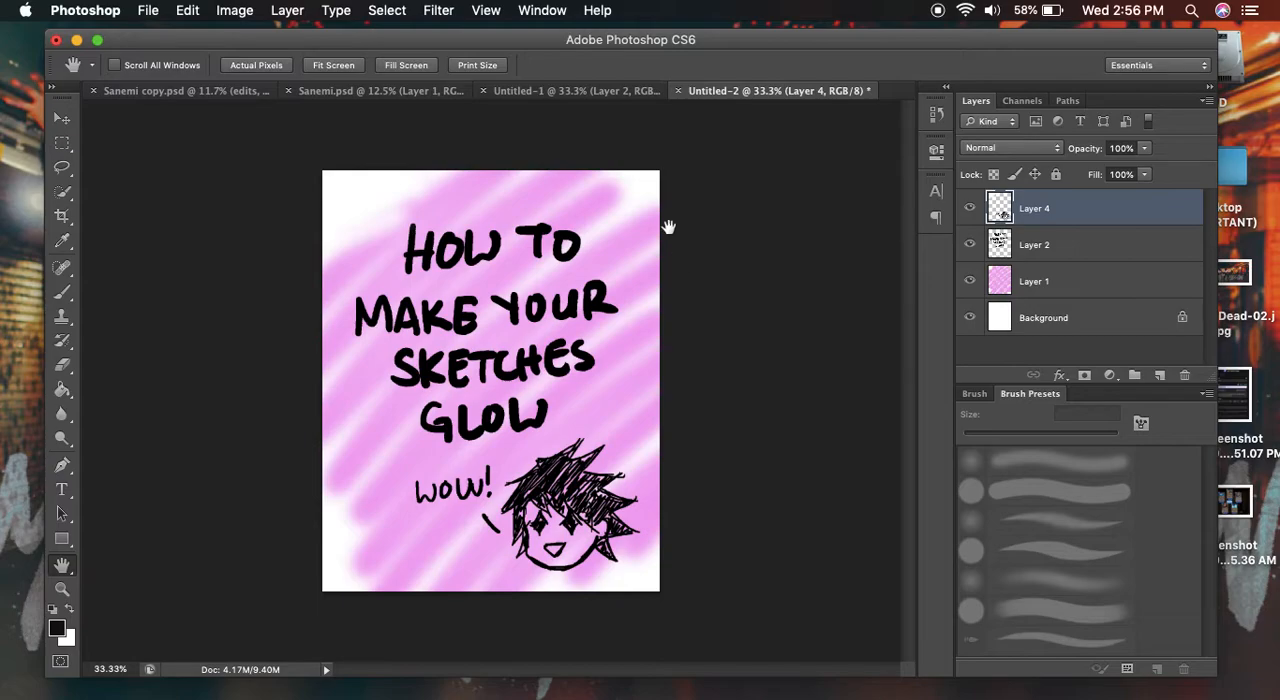
- In the Untitled-1 checklist, brush soft black marks beside the Photoshop, drawing tablet and sketch items
left_click(609, 96)
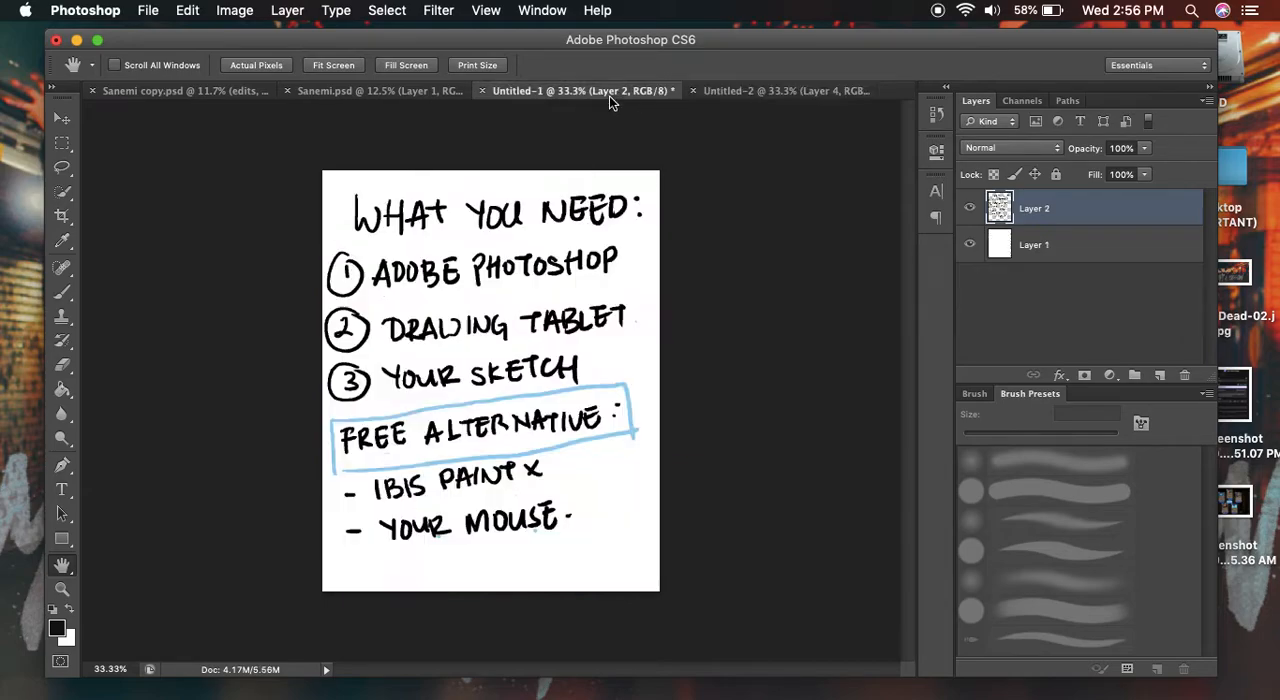
left_click(57, 627)
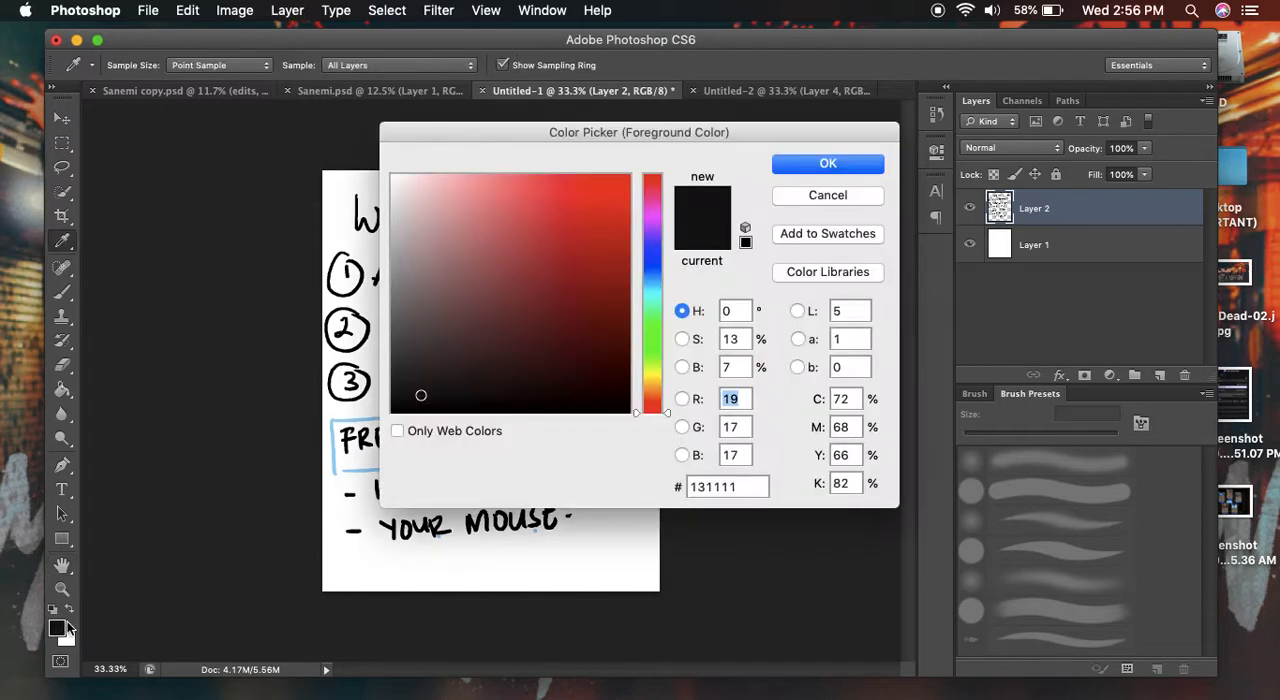
left_click(815, 164)
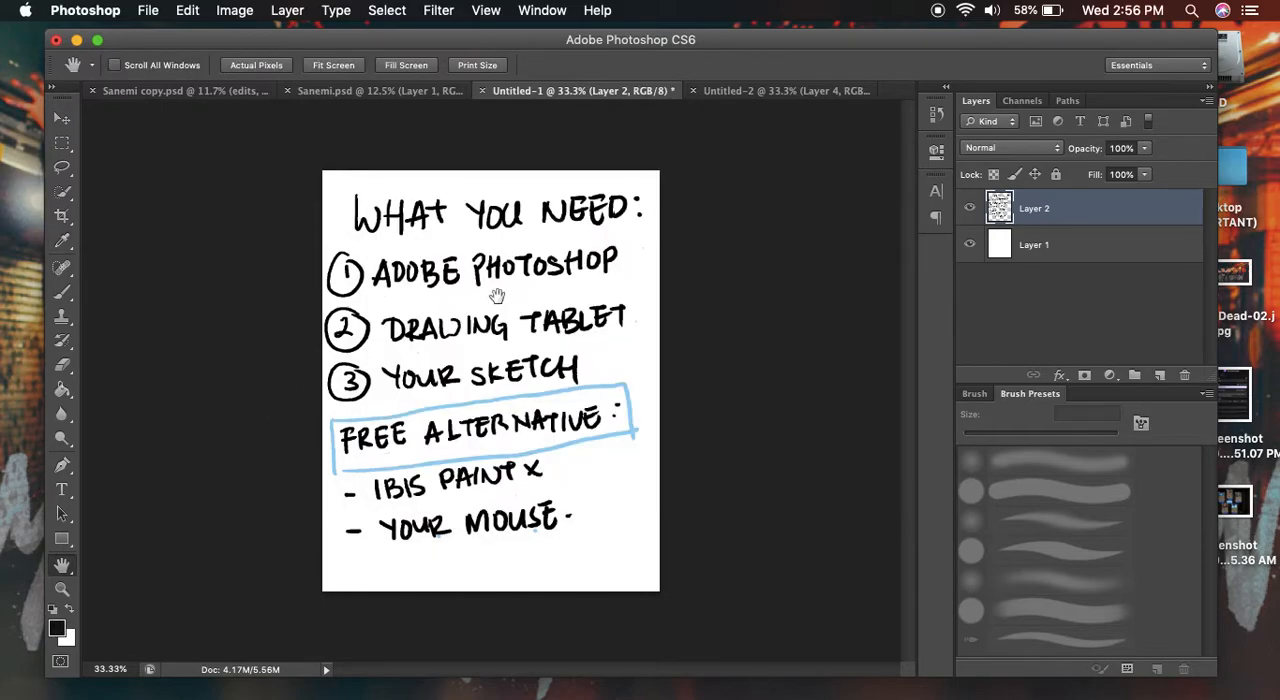
key("b")
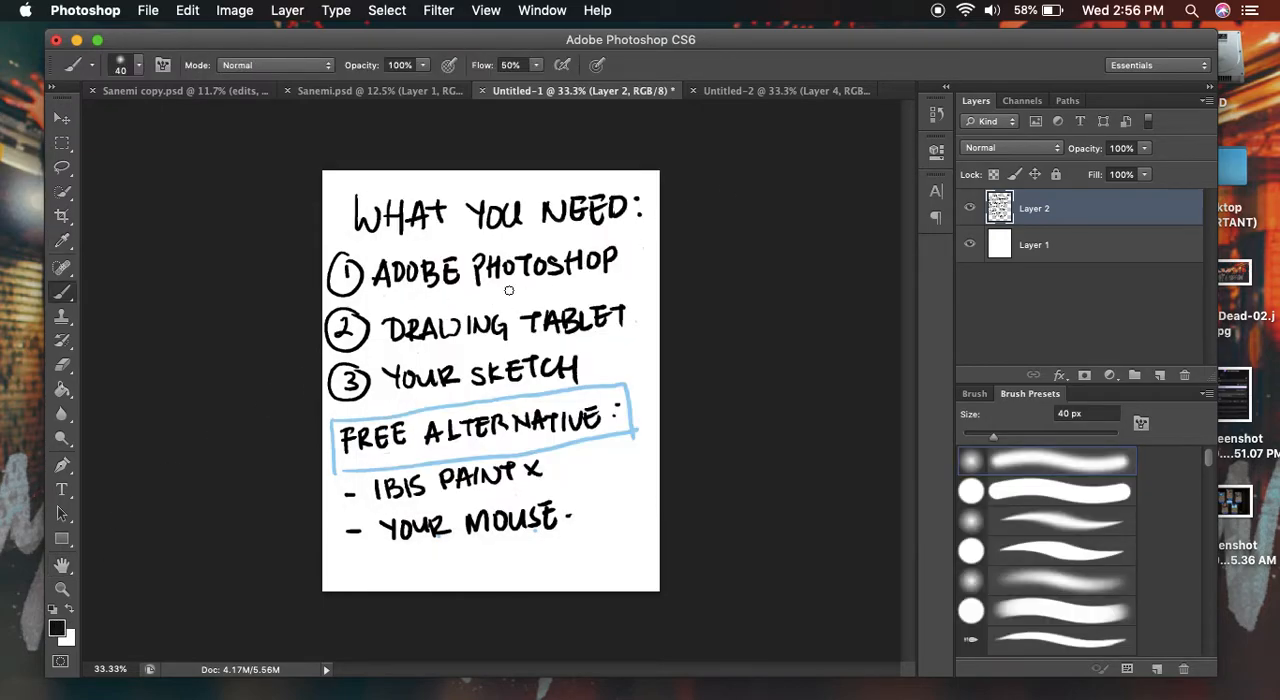
mouse_move(515, 292)
left_mouse_down()
mouse_move(595, 277)
mouse_move(660, 298)
left_mouse_up()
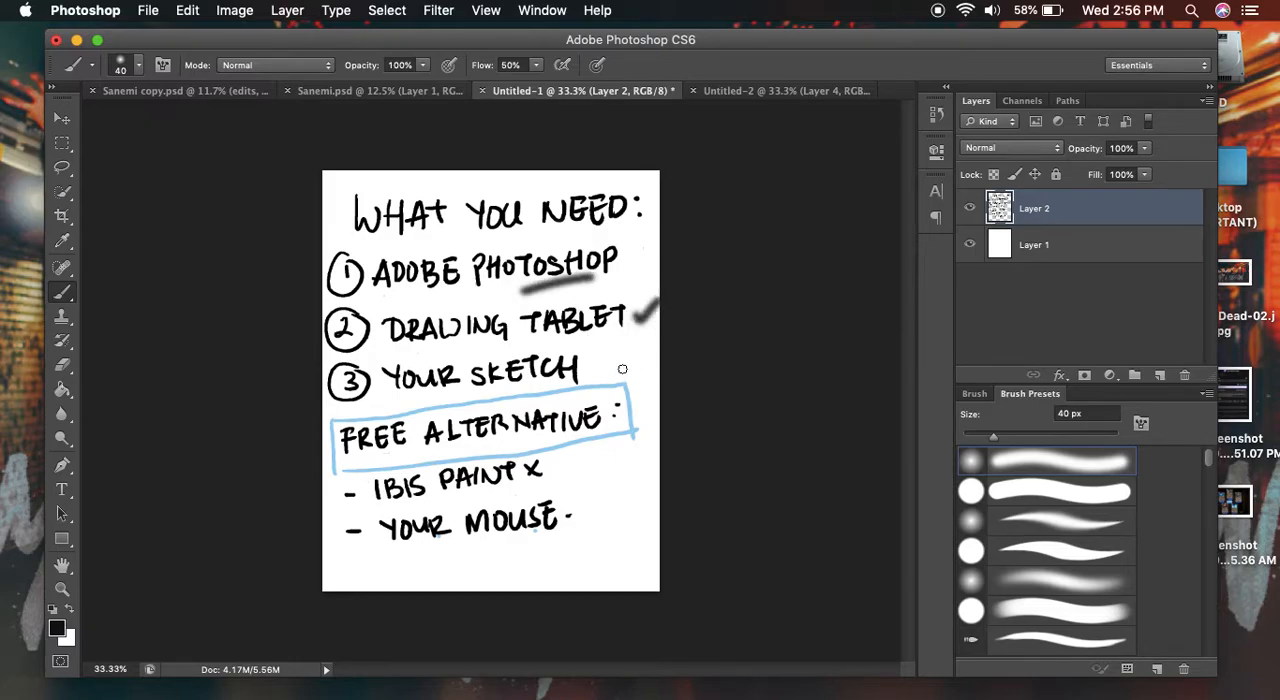
left_click_drag(593, 366, 636, 338)
left_click_drag(632, 252, 655, 302)
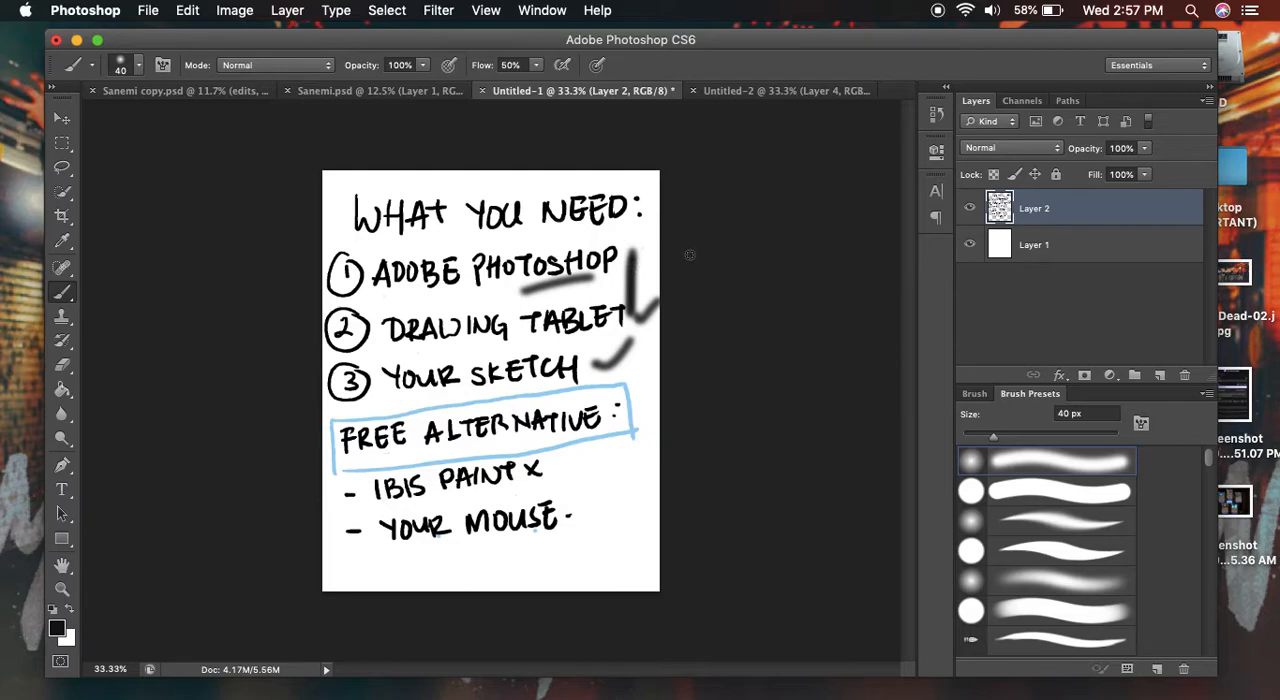
- Brush a small loop beside the blue box and underline IBIS PAINT X and YOUR MOUSE in black
left_click_drag(642, 400, 640, 378)
left_click_drag(390, 511, 526, 476)
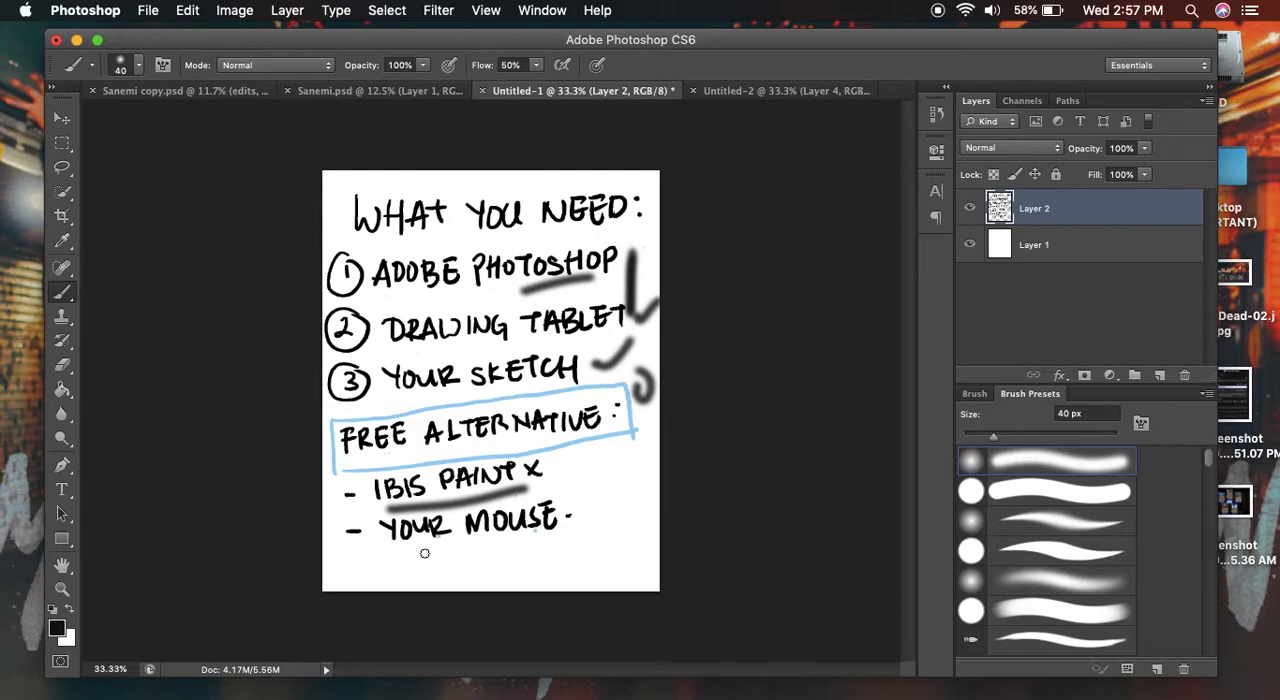
mouse_move(400, 562)
left_mouse_down()
mouse_move(521, 552)
mouse_move(558, 545)
left_mouse_up()
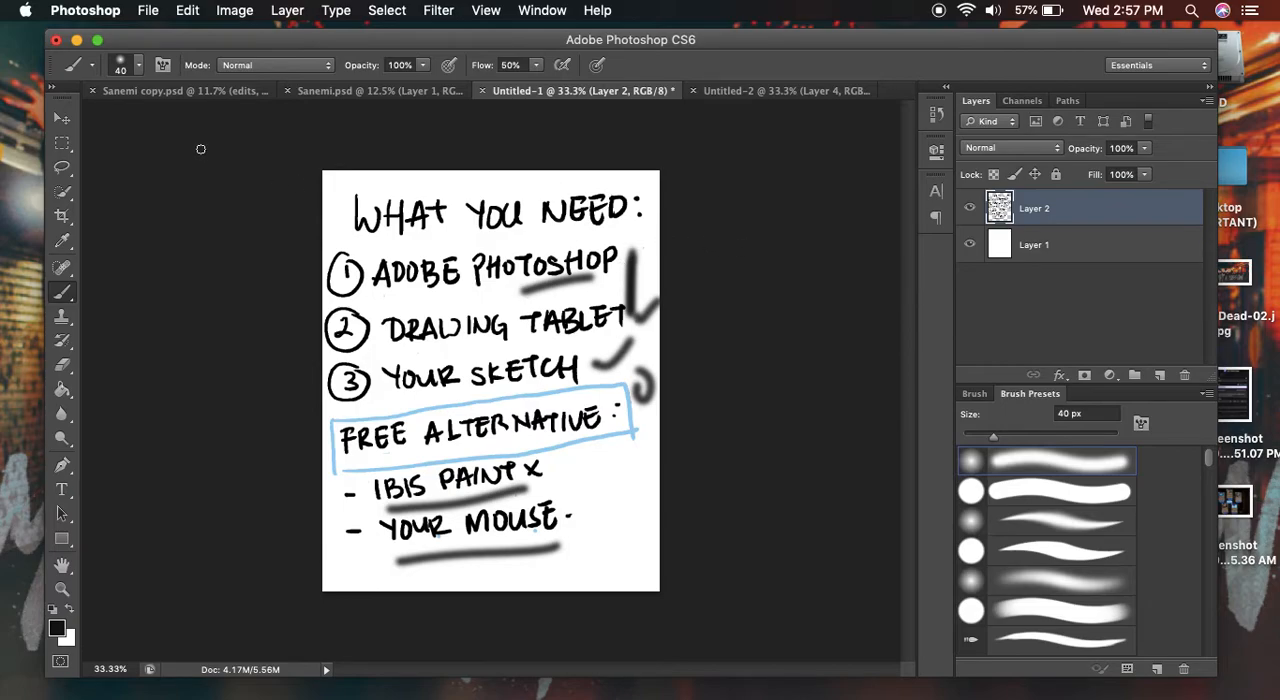
- Switch to the Sanemi copy.psd document, bring up the file-opening dialog and cancel it
left_click(190, 91)
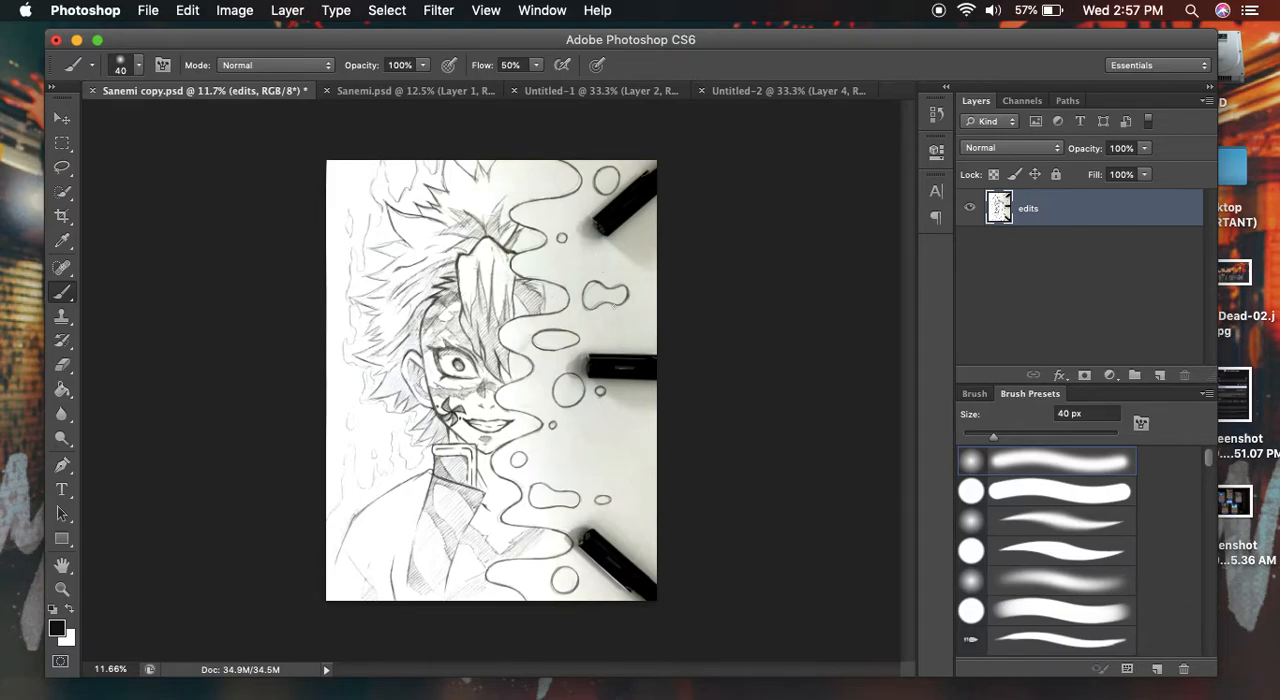
left_click(147, 11)
left_click(172, 51)
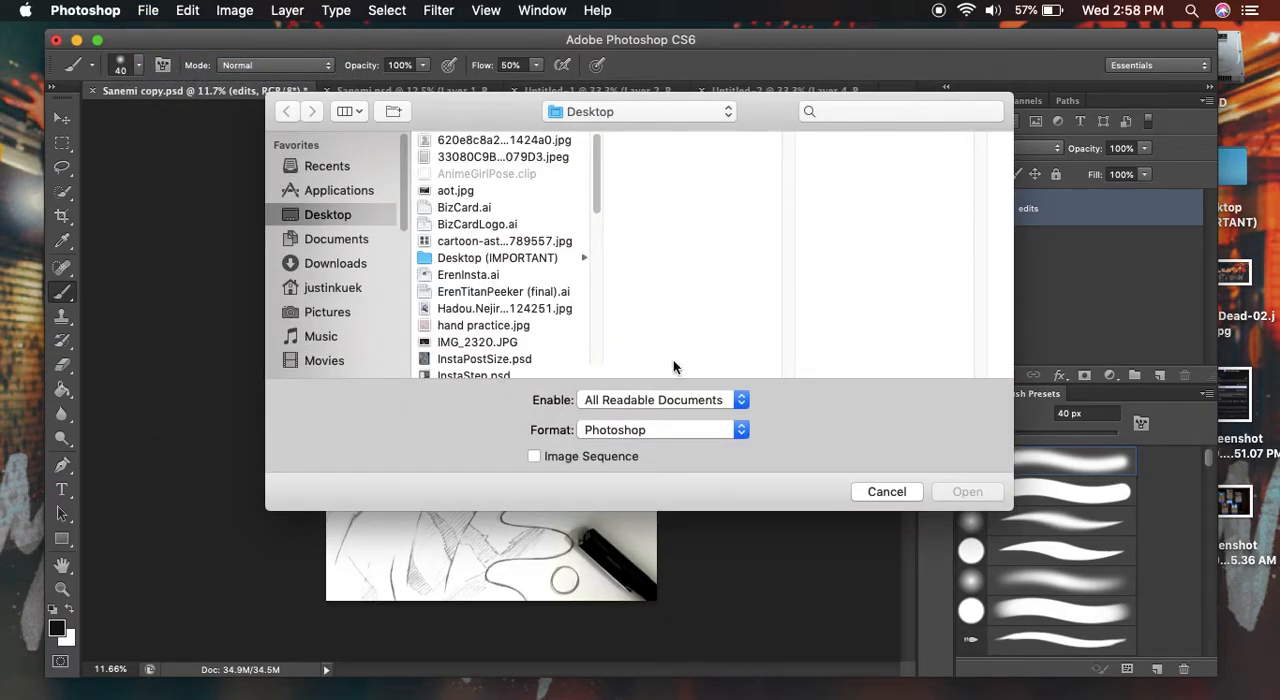
left_click(886, 491)
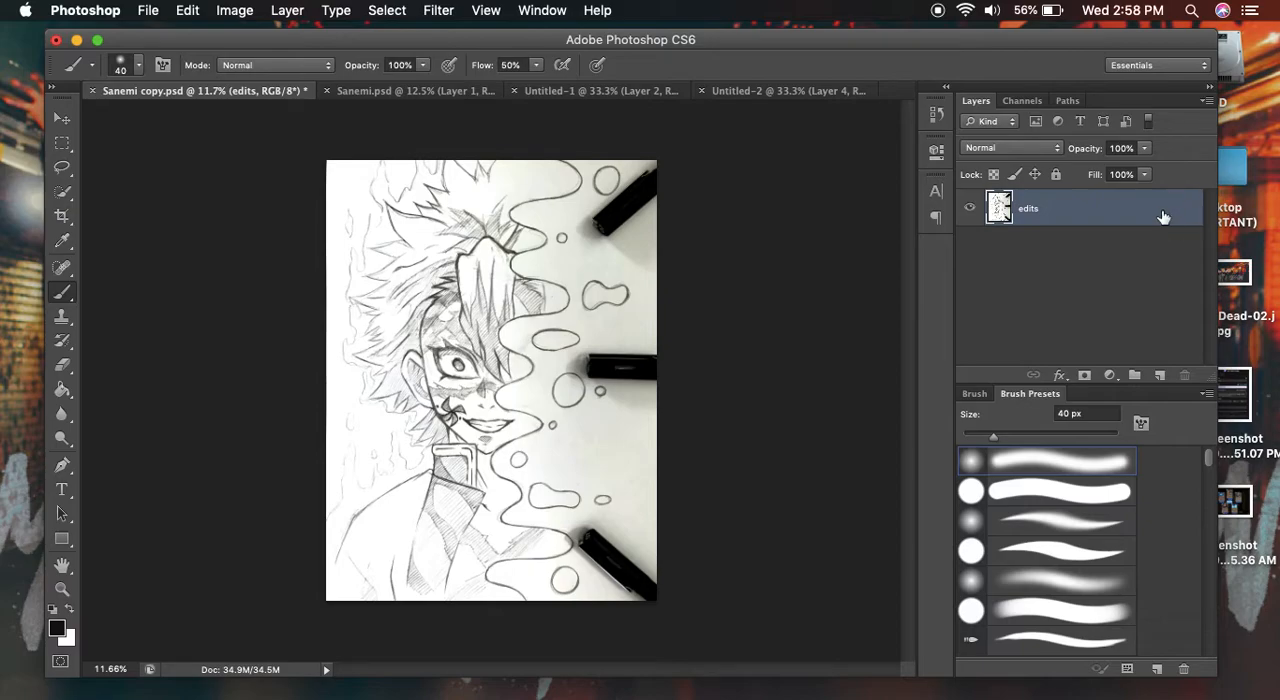
- Duplicate the edits layer within Sanemi copy.psd and name the copy 1
double_click(1100, 225)
left_click(1198, 168)
right_click(1062, 215)
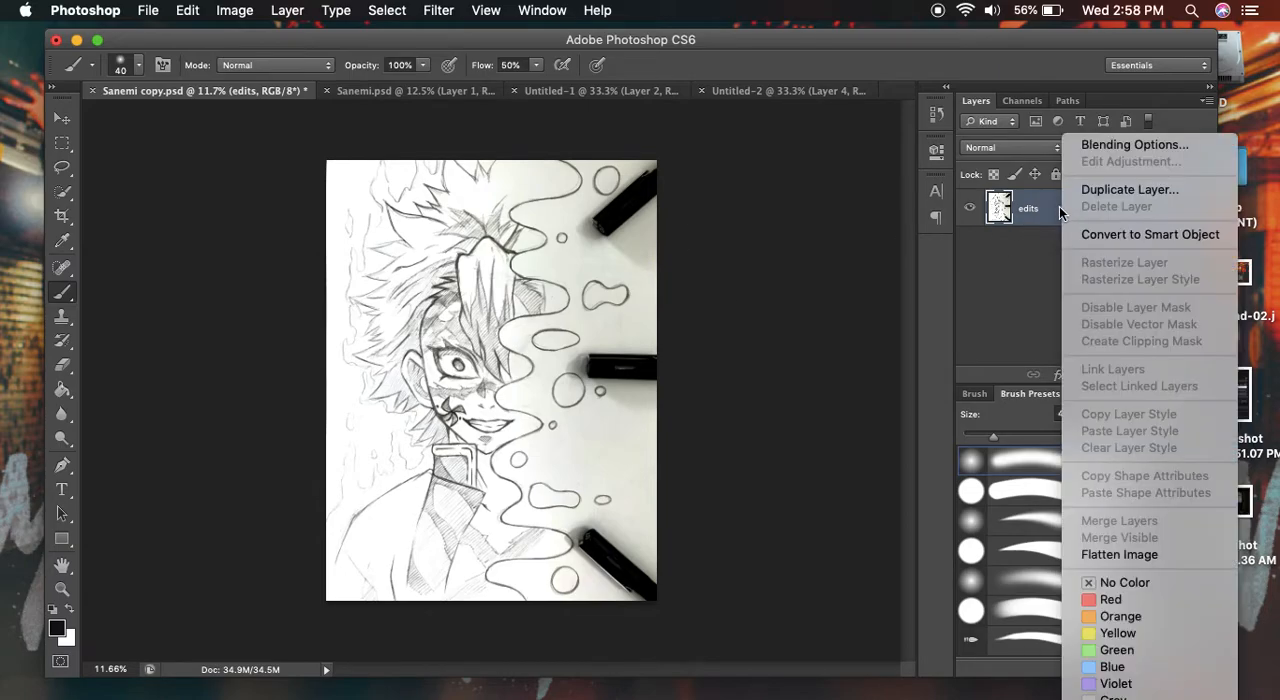
left_click(1090, 191)
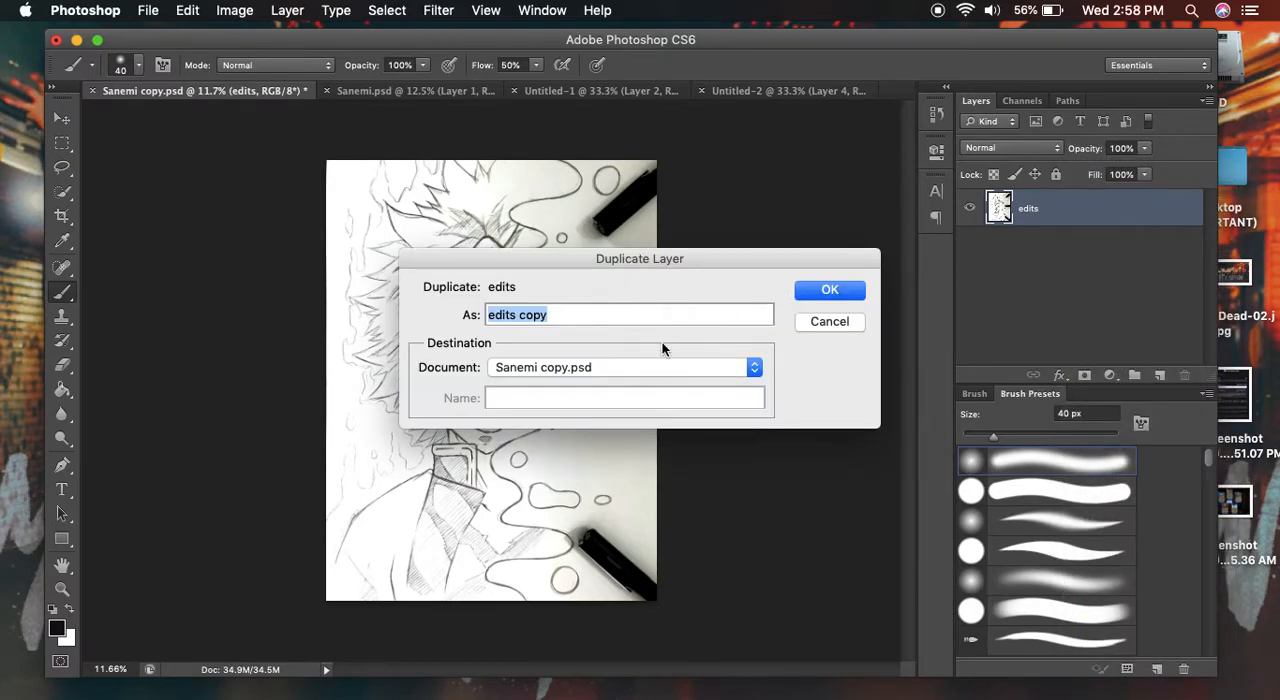
type("1")
key("Return")
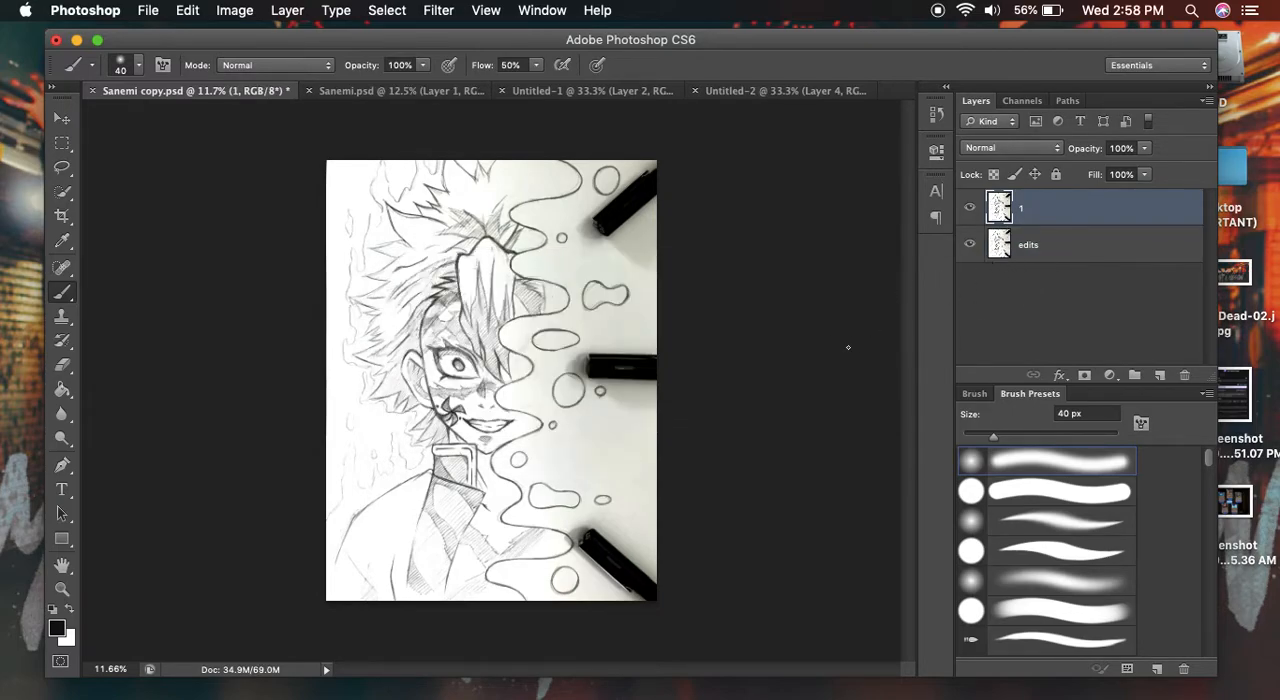
left_click(1077, 254)
left_click(1058, 220)
left_click(1070, 250)
left_click(1073, 223)
left_click(1073, 245)
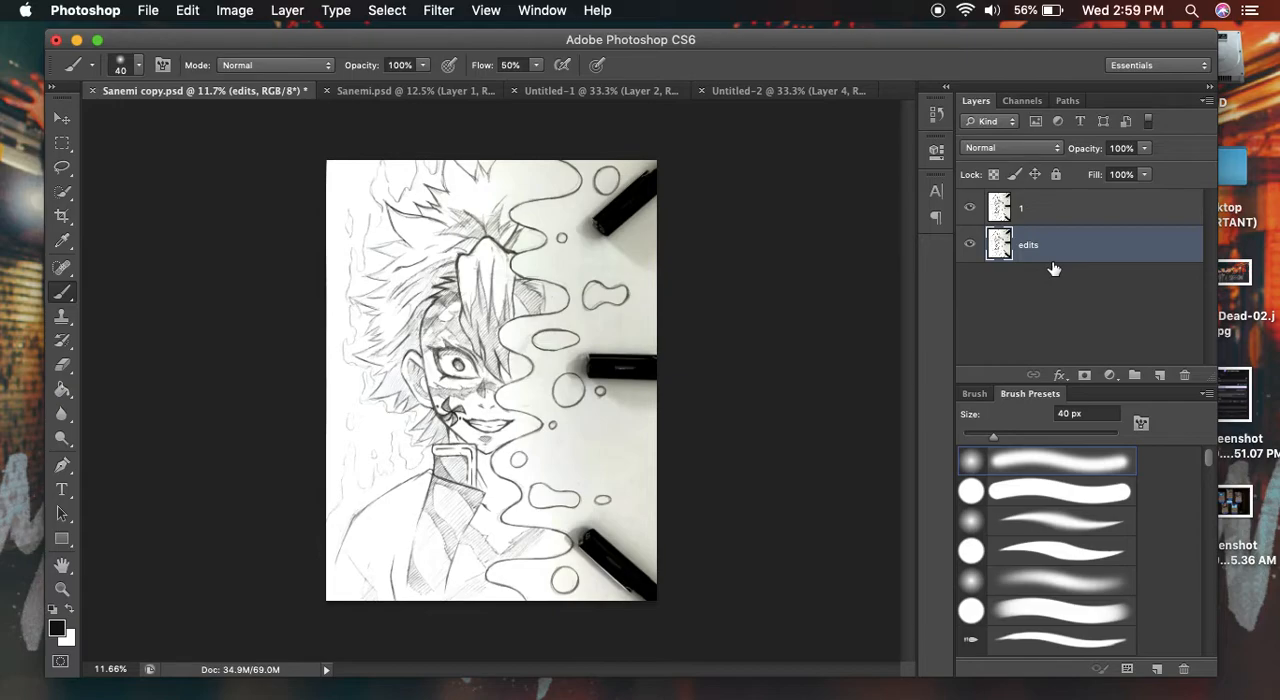
- Apply Hue/Saturation to layer 1, removing all its saturation and lowering the lightness until the sketch is dark grey
left_click(1042, 218)
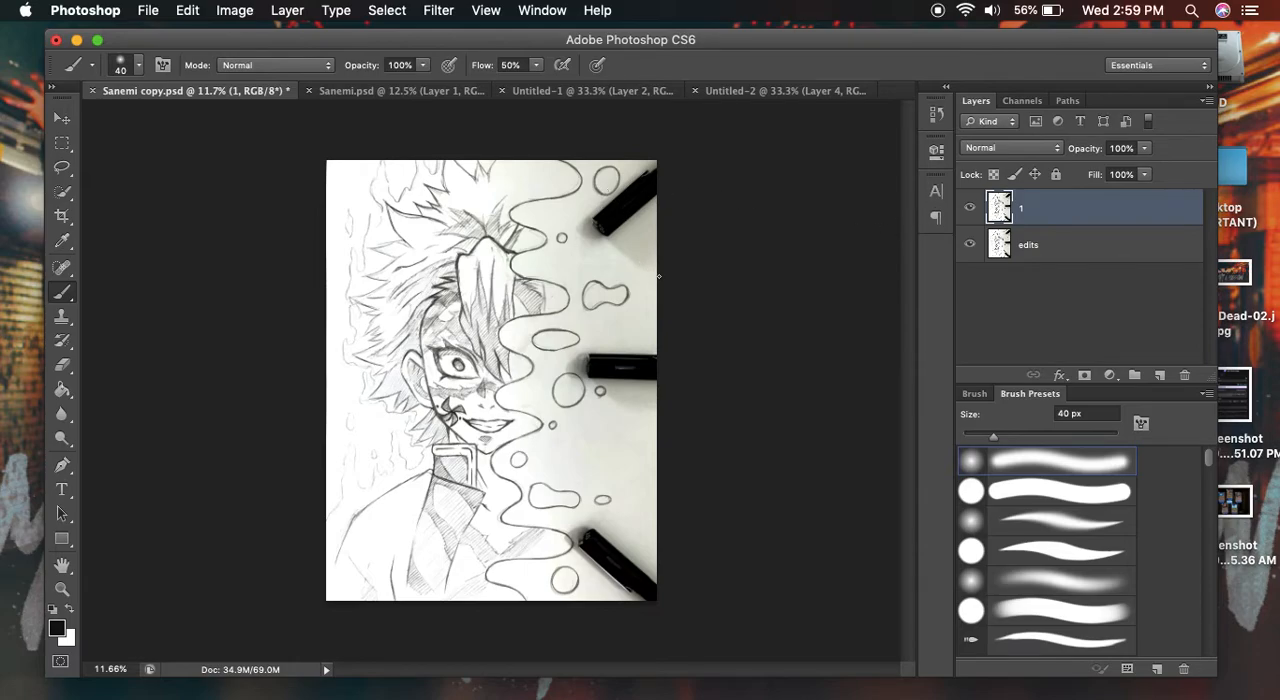
left_click(238, 12)
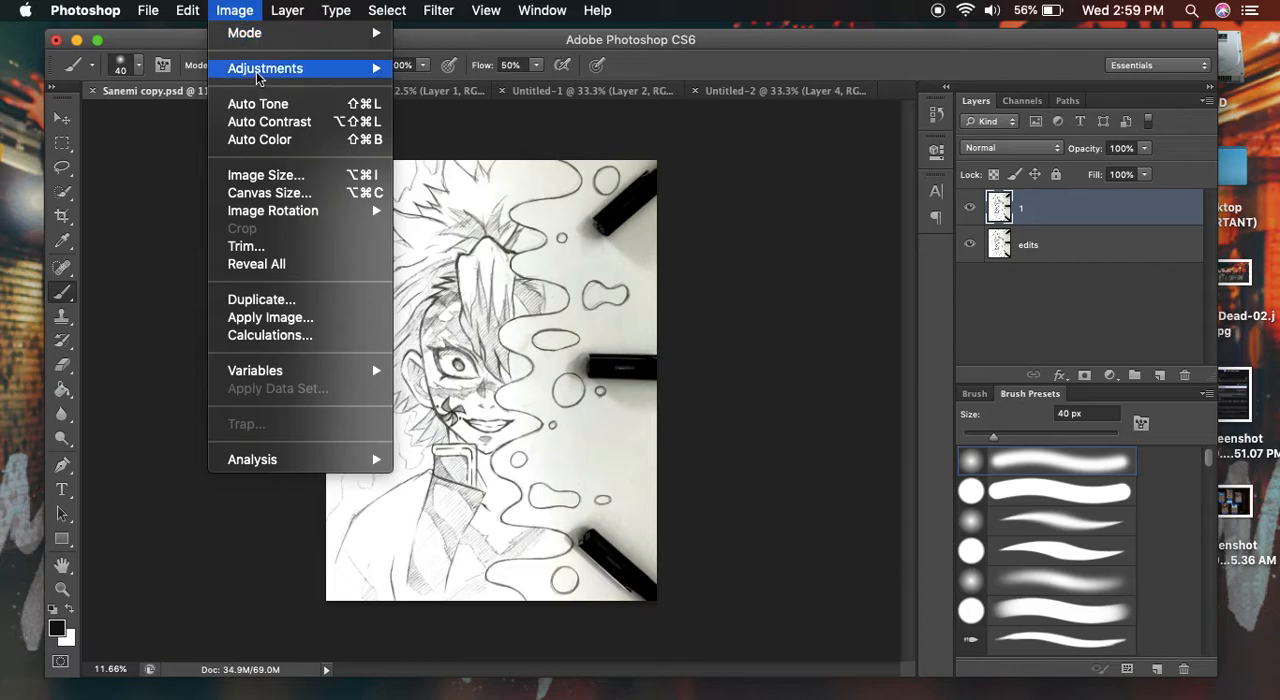
mouse_move(258, 72)
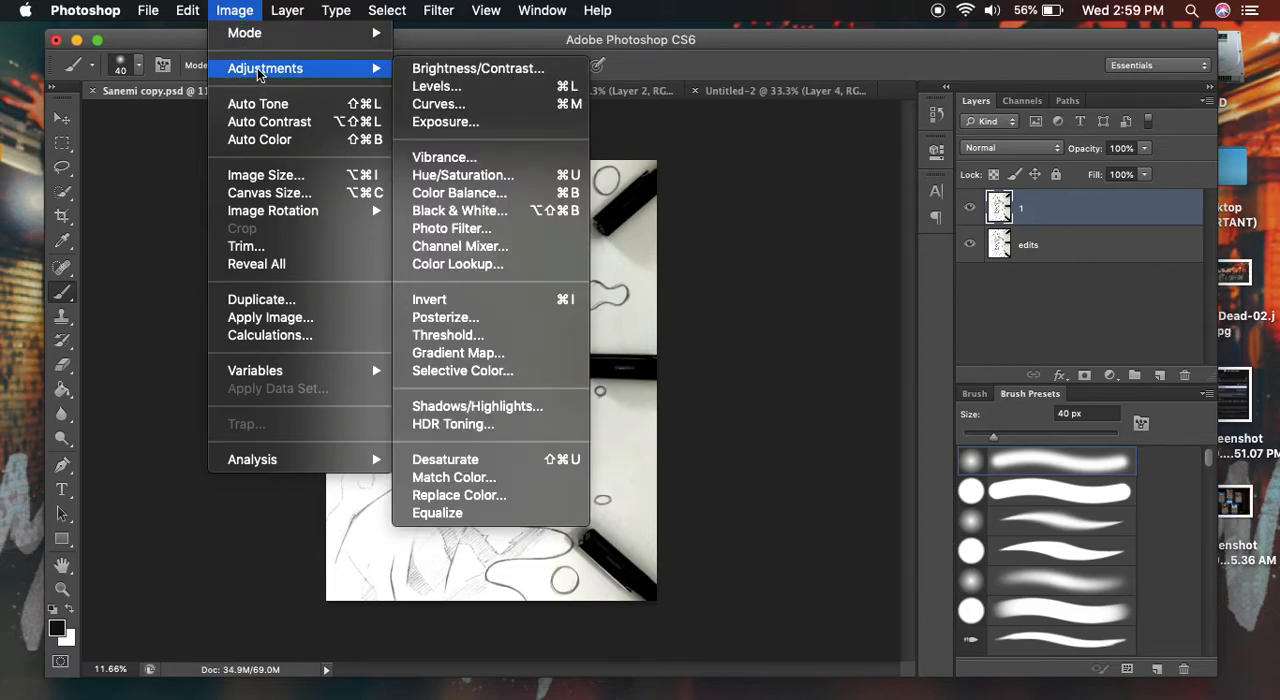
left_click(481, 178)
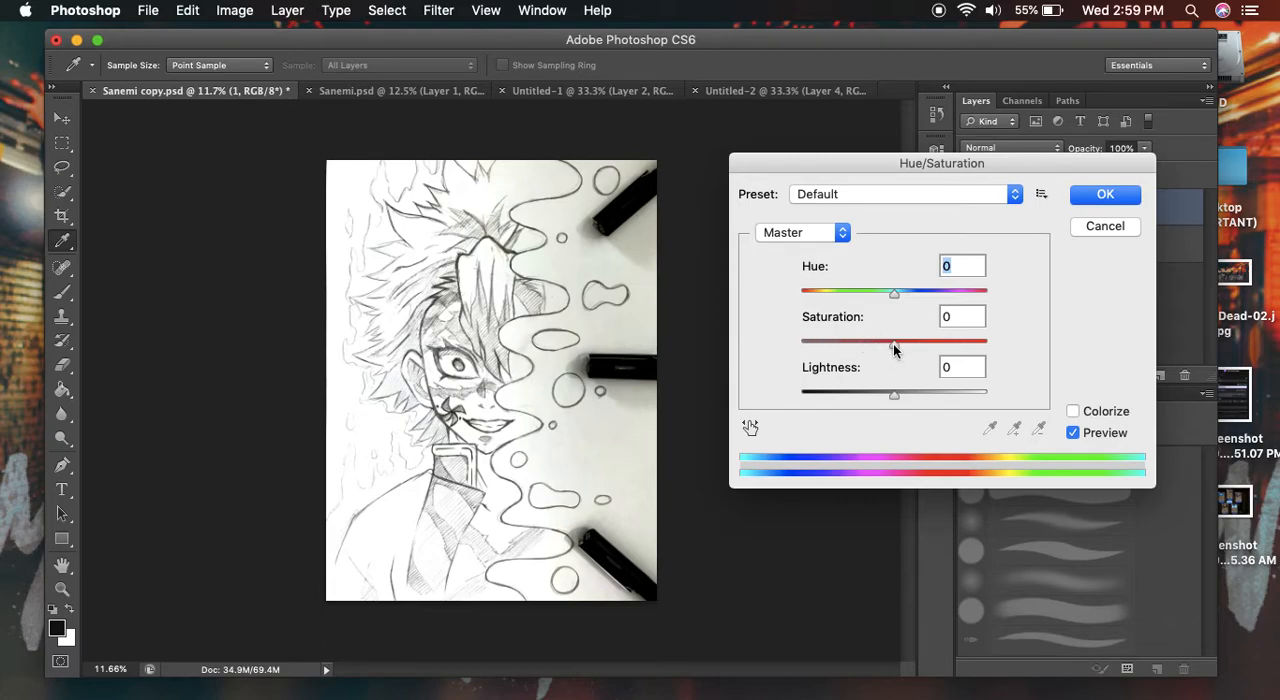
left_click_drag(891, 344, 778, 351)
left_click_drag(891, 394, 841, 401)
left_click(1097, 198)
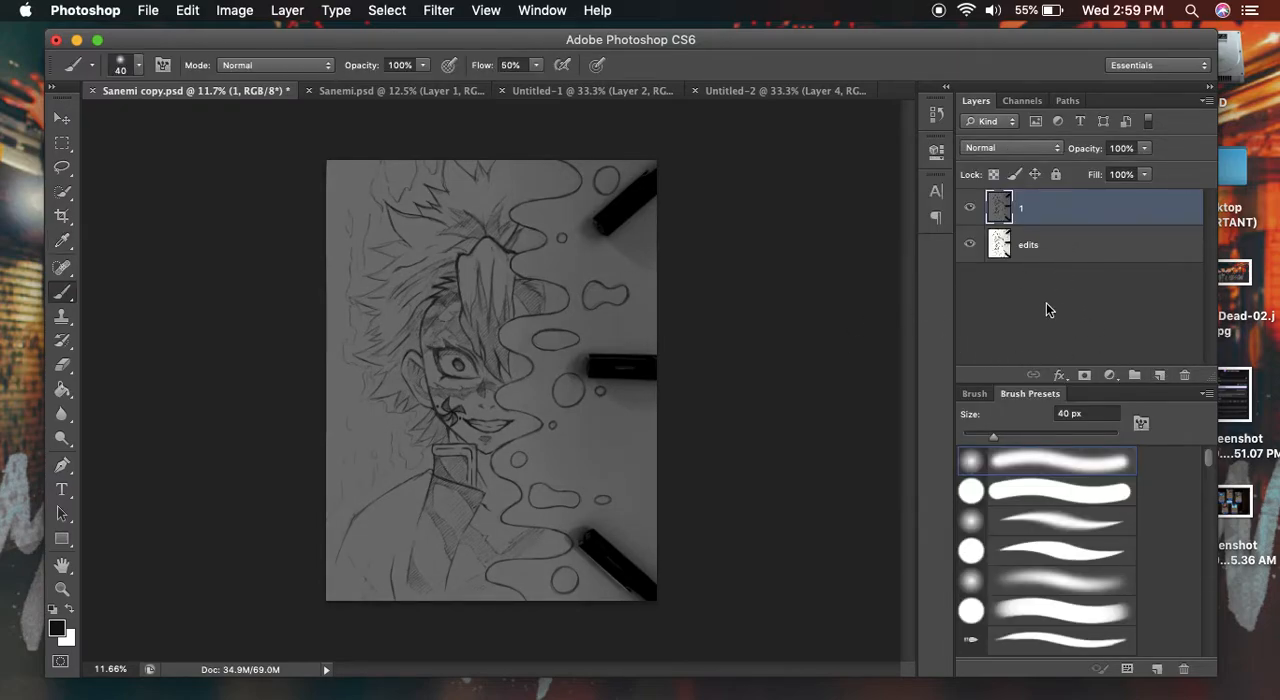
- Add a new empty layer above layer 1 and set its blend mode to Color Dodge
left_click(1160, 377)
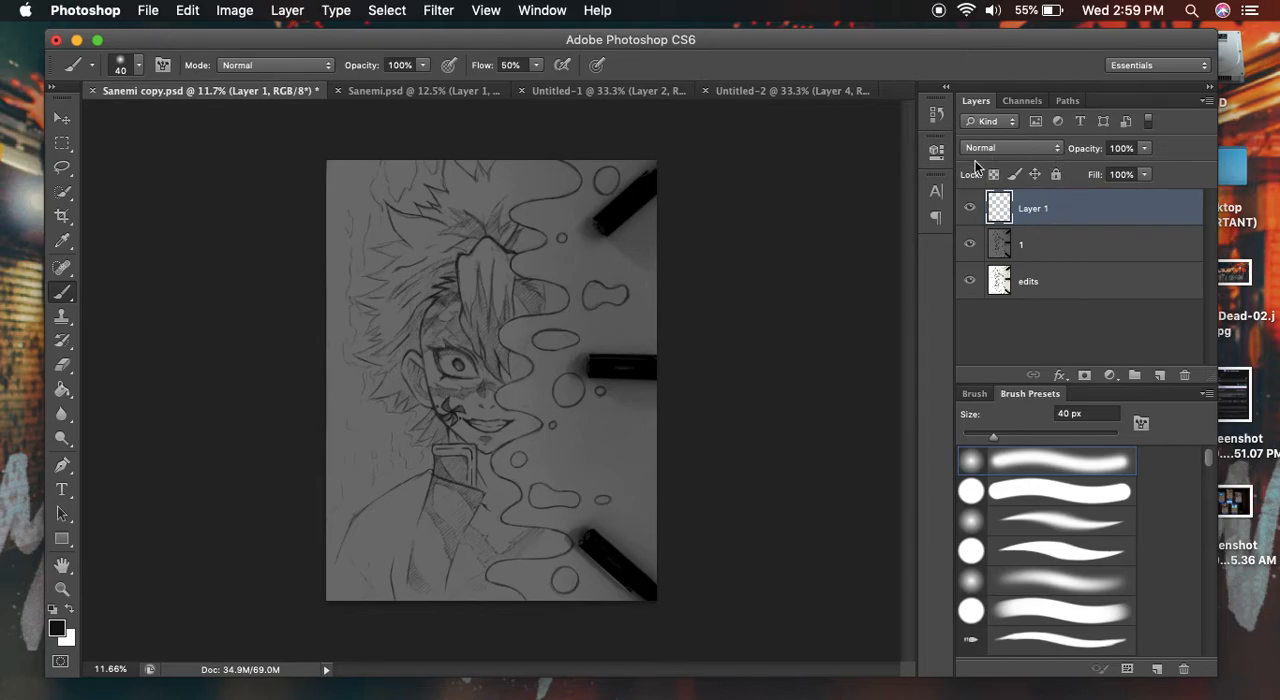
left_click(1031, 148)
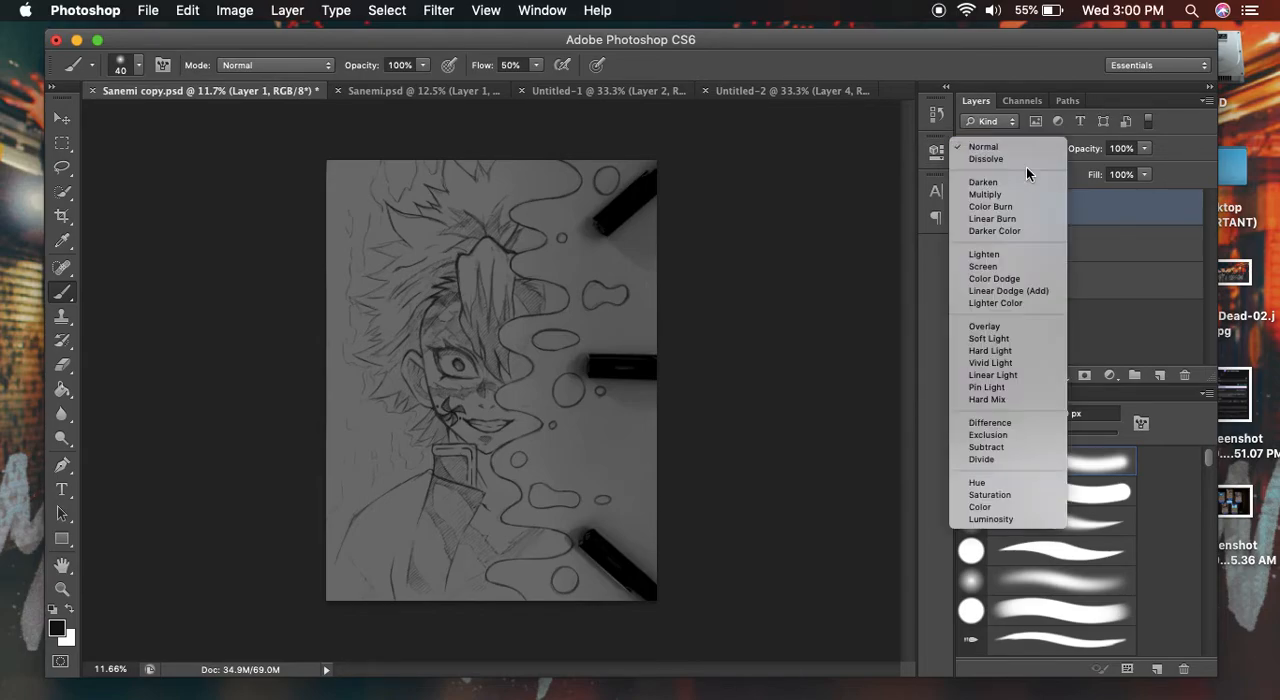
left_click(1012, 279)
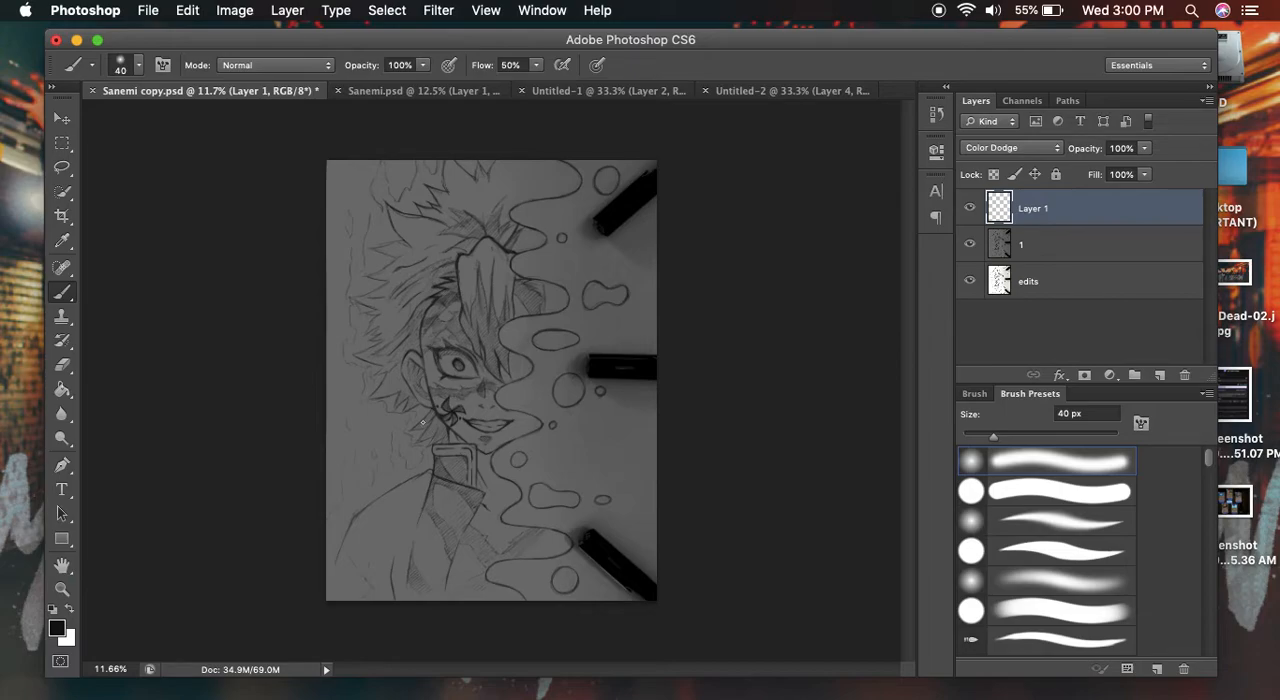
- Set the foreground color to bright mint green #3efcc0
left_click(60, 630)
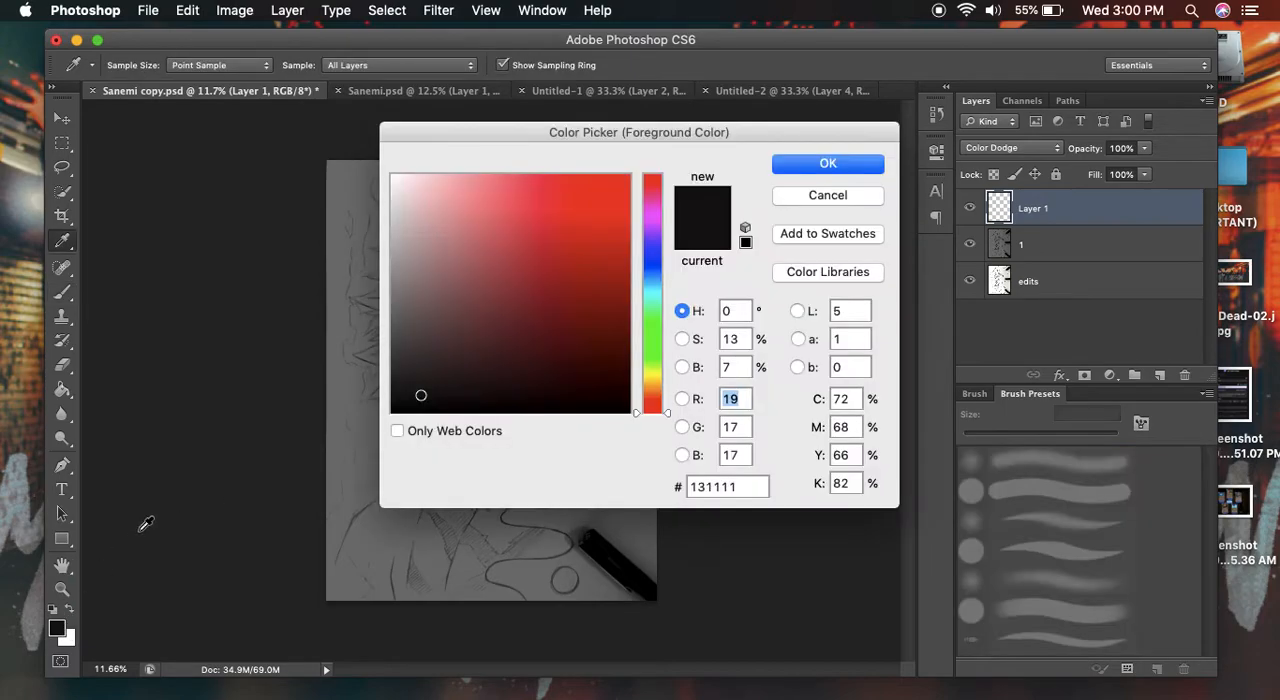
left_click_drag(652, 301, 631, 274)
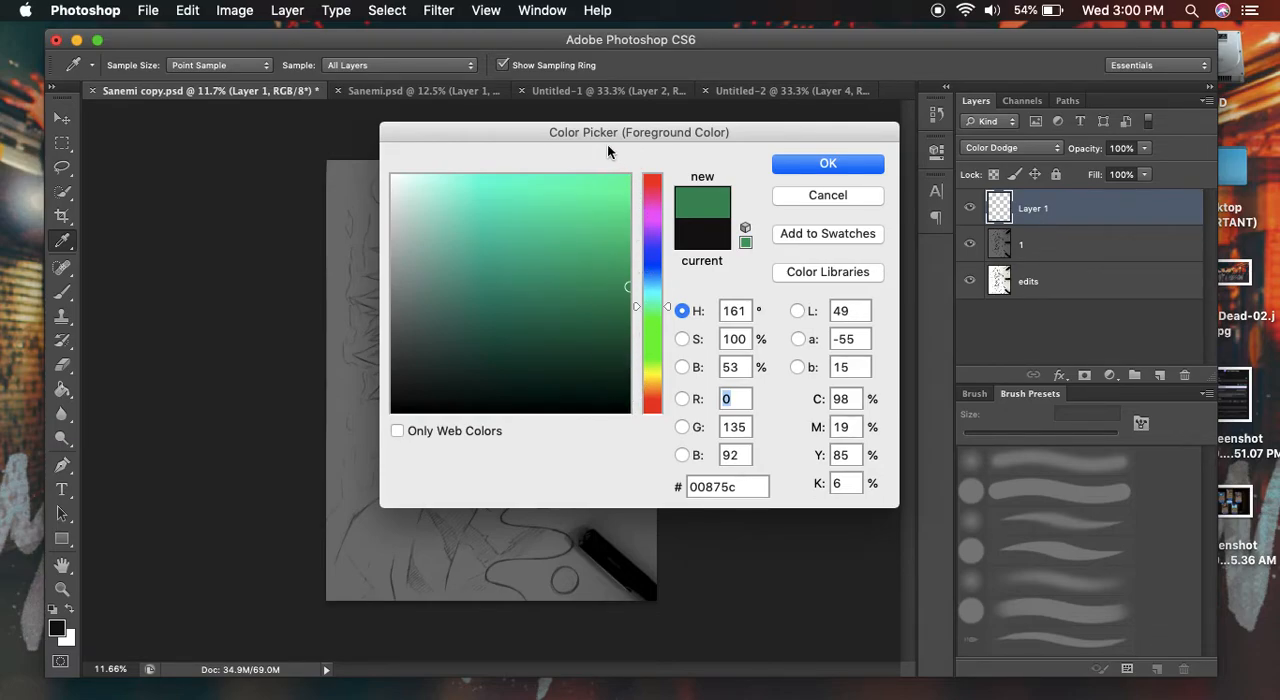
left_click_drag(586, 194, 571, 177)
left_click(826, 166)
left_click(826, 163)
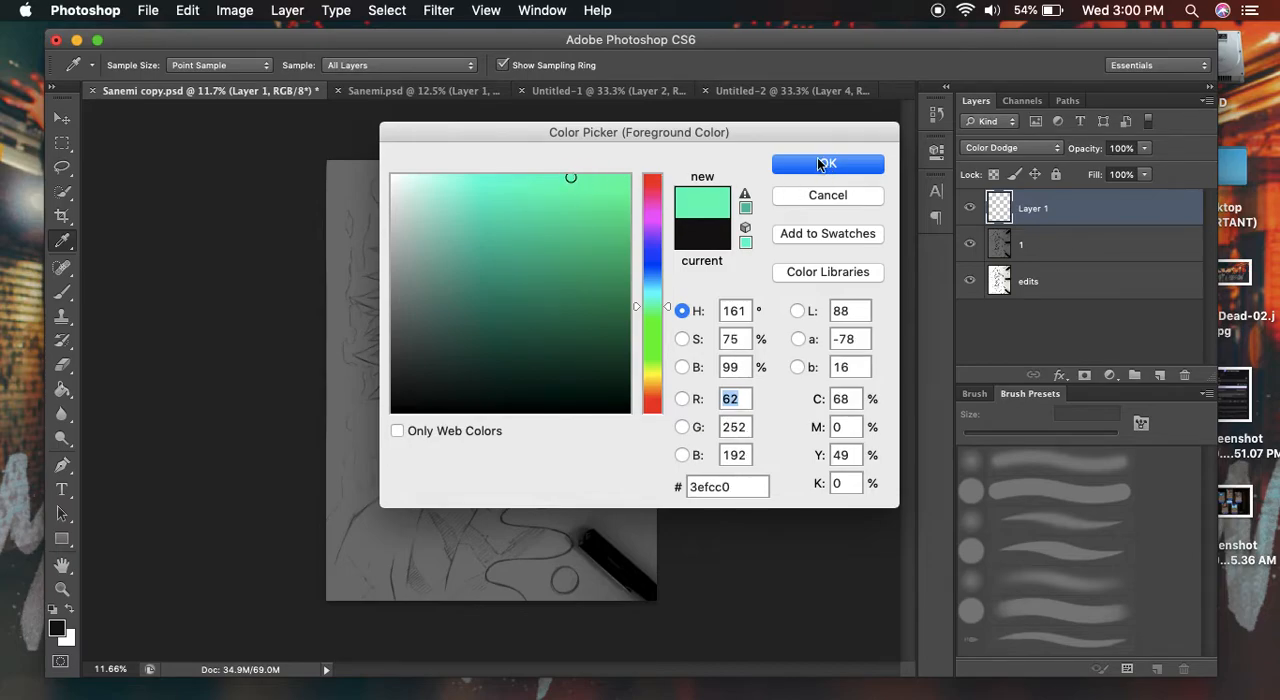
- Enlarge the brush to 200 px, try a mint stroke across the face and undo it
key("bracketright")
key("bracketright")
key("bracketright")
key("bracketright")
key("bracketright")
key("bracketright")
key("bracketright")
mouse_move(442, 368)
left_mouse_down()
mouse_move(472, 475)
mouse_move(545, 352)
left_mouse_up()
key("super+z")
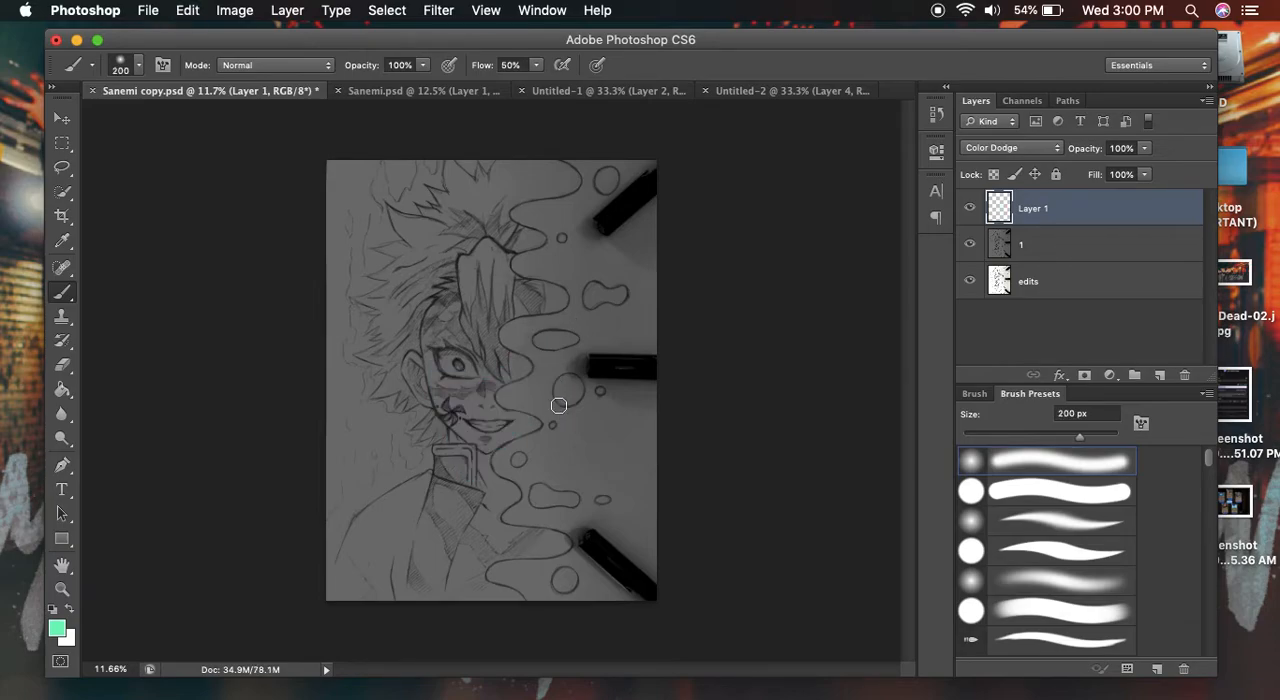
- Try a paler mint #a5ffe2 with brush strokes across the eye and bubbles, and undo the strokes
left_click(57, 630)
left_click(500, 177)
left_click(823, 160)
mouse_move(435, 348)
left_mouse_down()
mouse_move(505, 375)
mouse_move(640, 365)
left_mouse_up()
left_click_drag(432, 335, 565, 380)
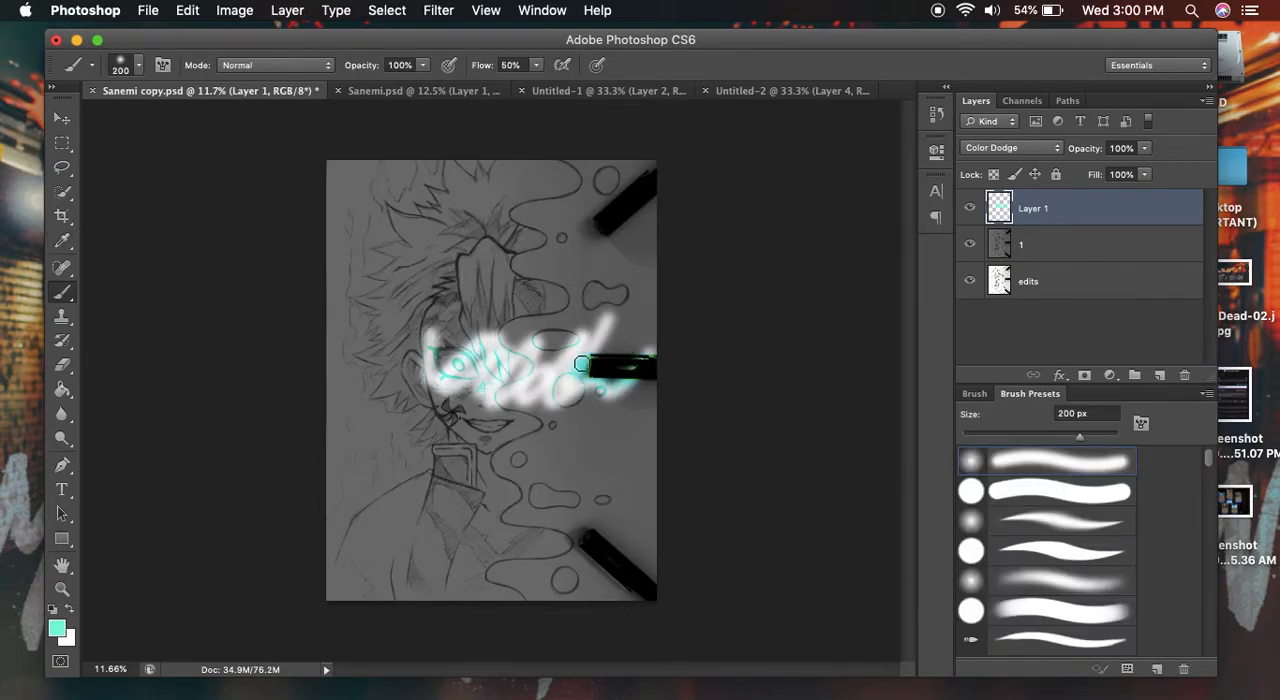
key("super+z")
key("alt+super+z")
key("alt+super+z")
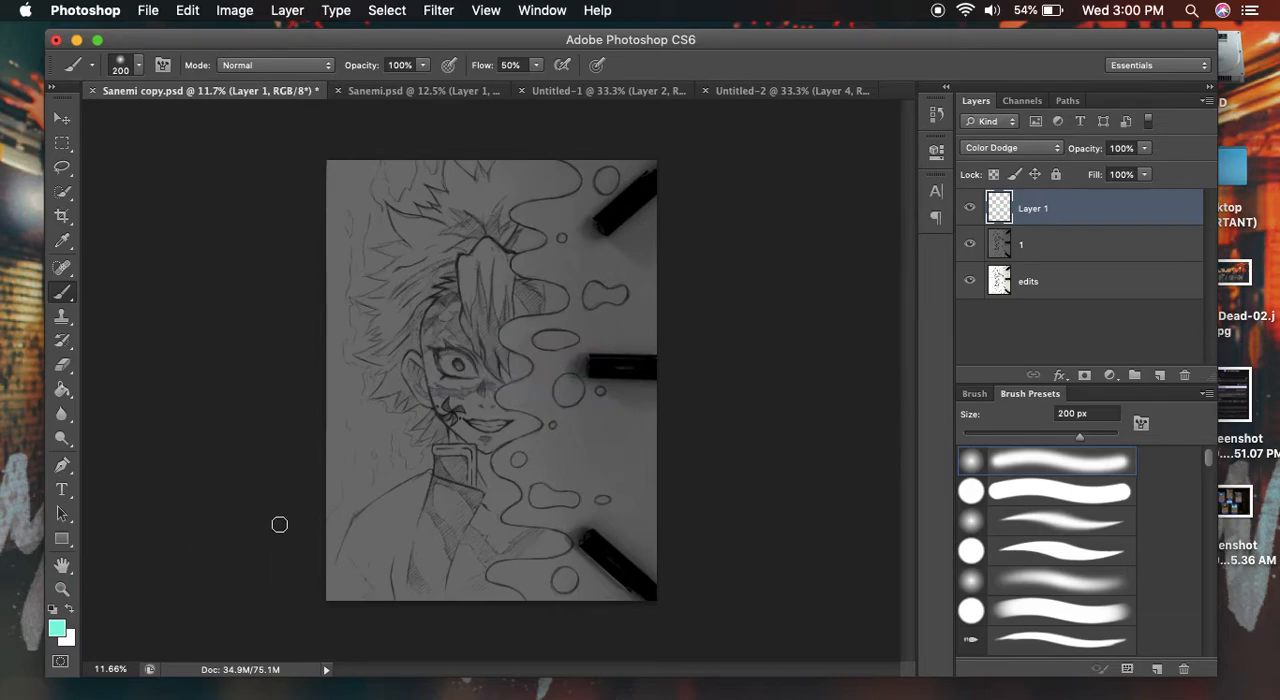
- Set the foreground color to dark green #009062, test a glow stroke across the eye and undo it
left_click(58, 629)
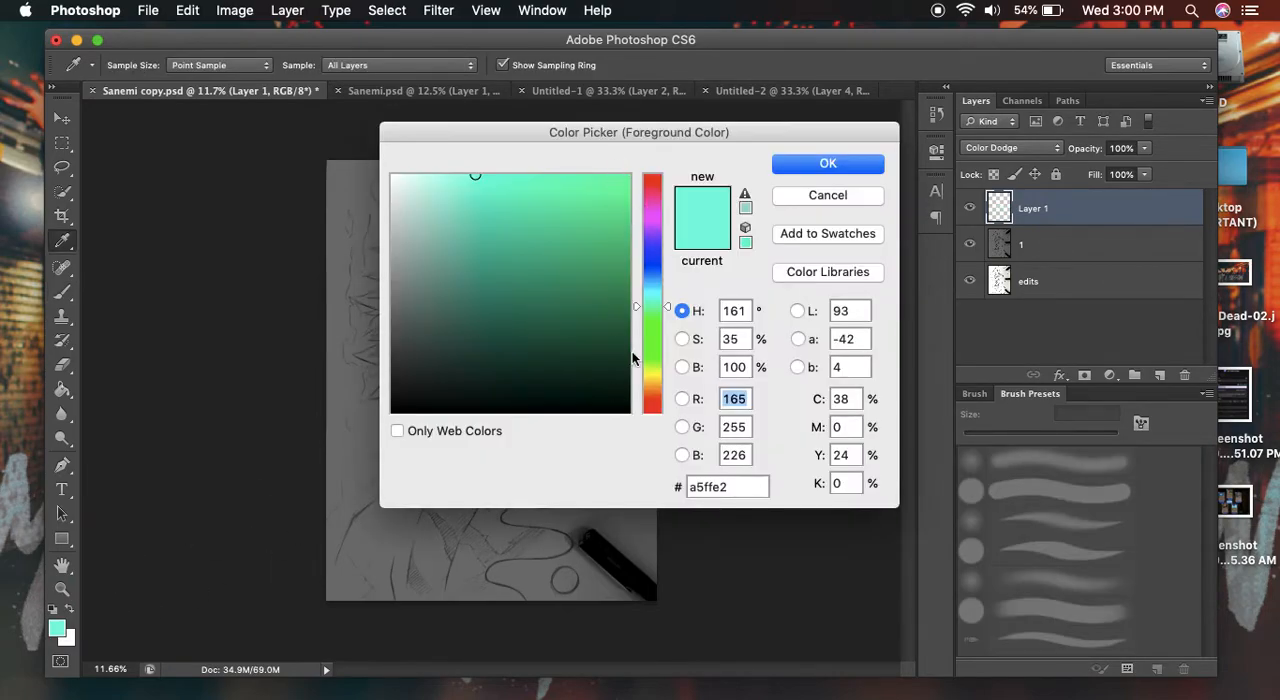
mouse_move(622, 278)
left_mouse_down()
mouse_move(640, 254)
mouse_move(646, 277)
left_mouse_up()
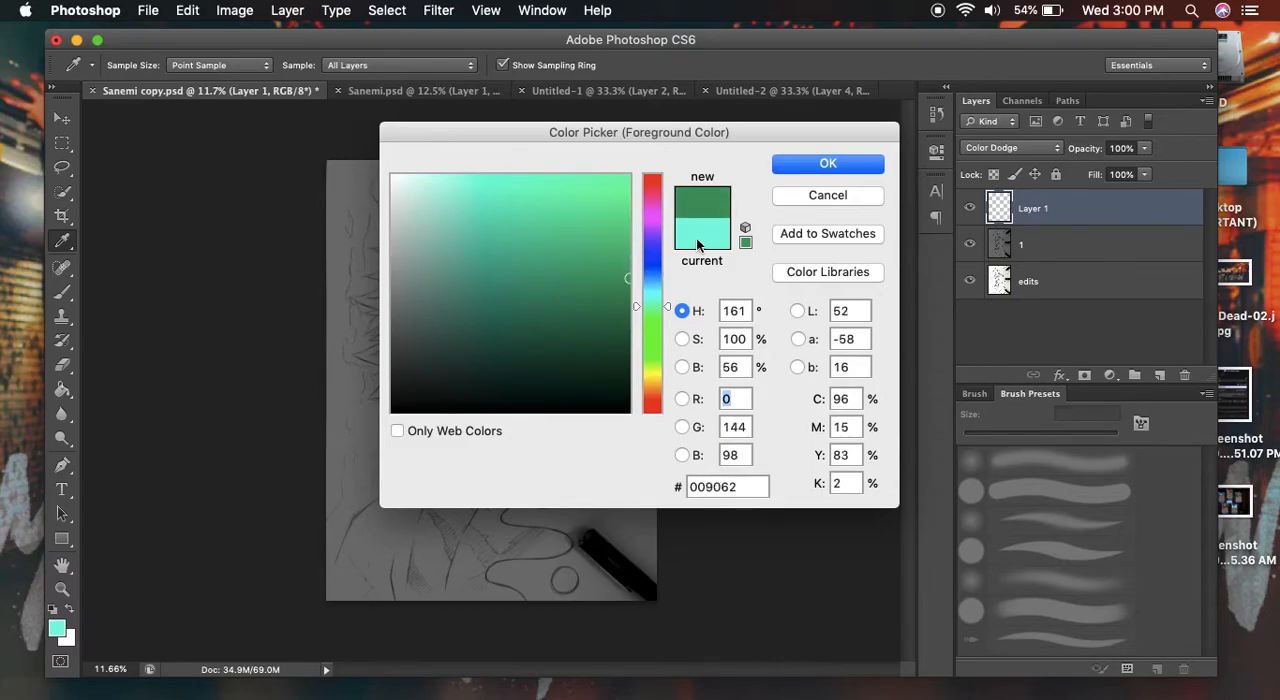
left_click(828, 163)
mouse_move(445, 385)
left_mouse_down()
mouse_move(480, 370)
mouse_move(592, 374)
left_mouse_up()
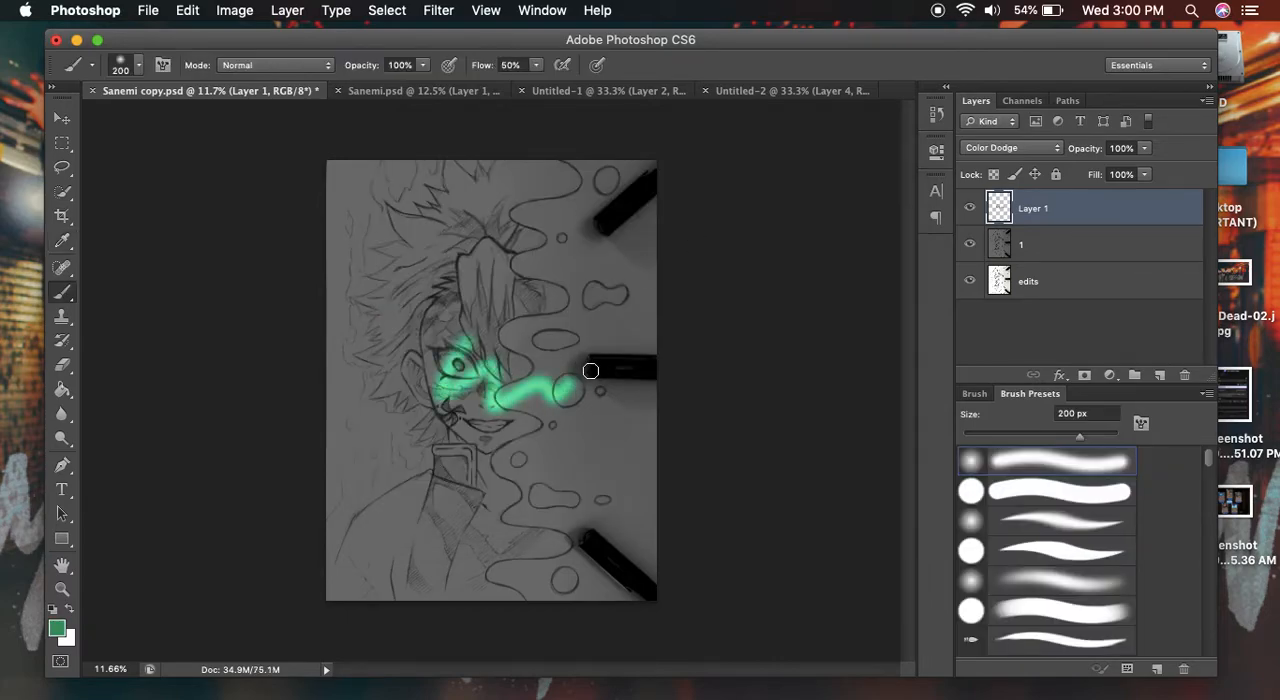
key("super+z")
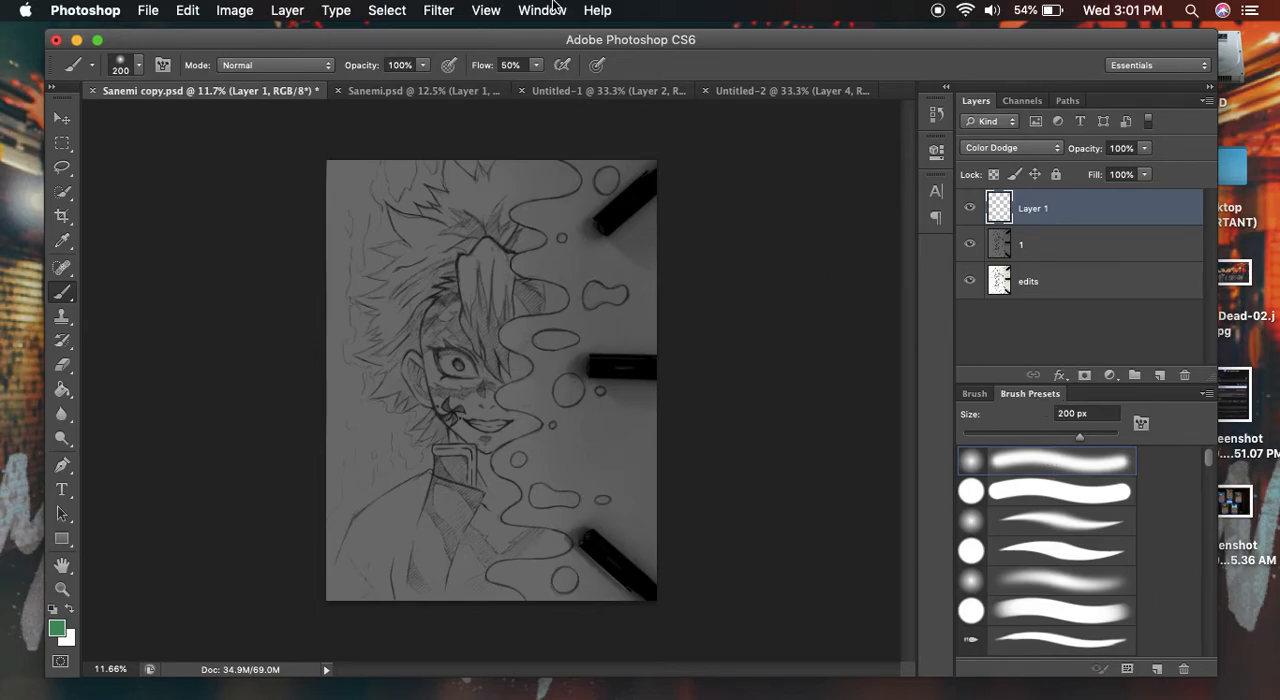
left_click(553, 9)
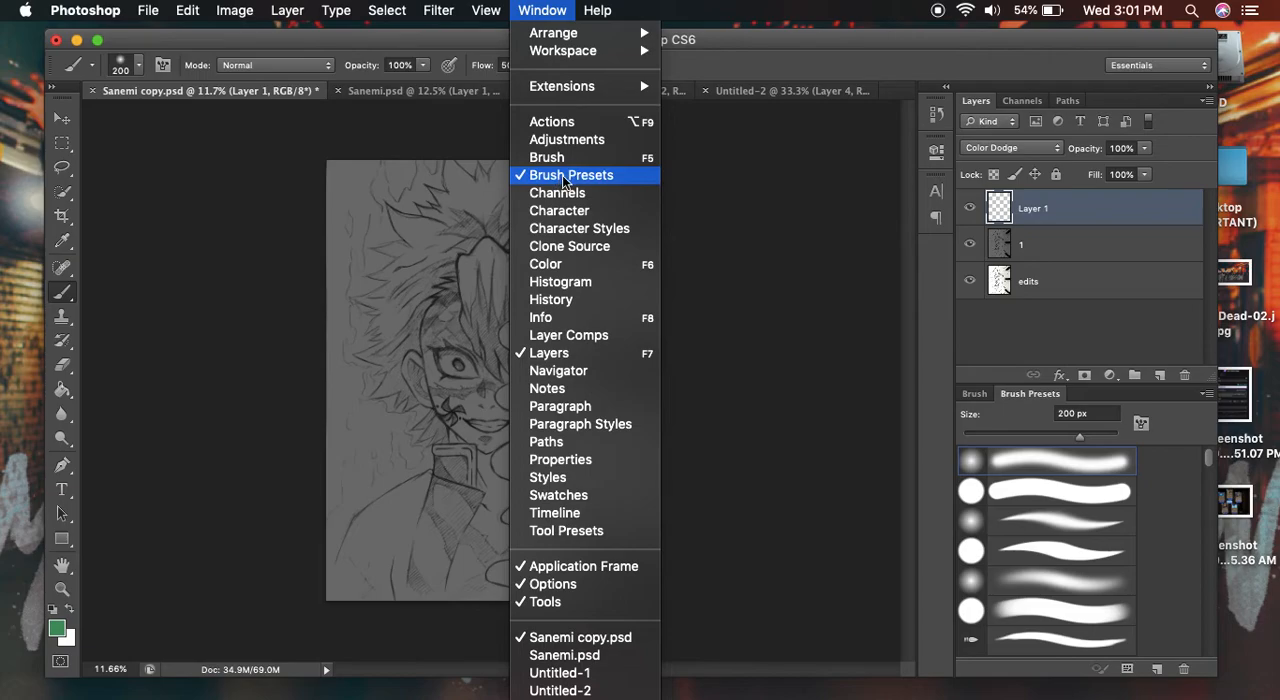
left_click(816, 418)
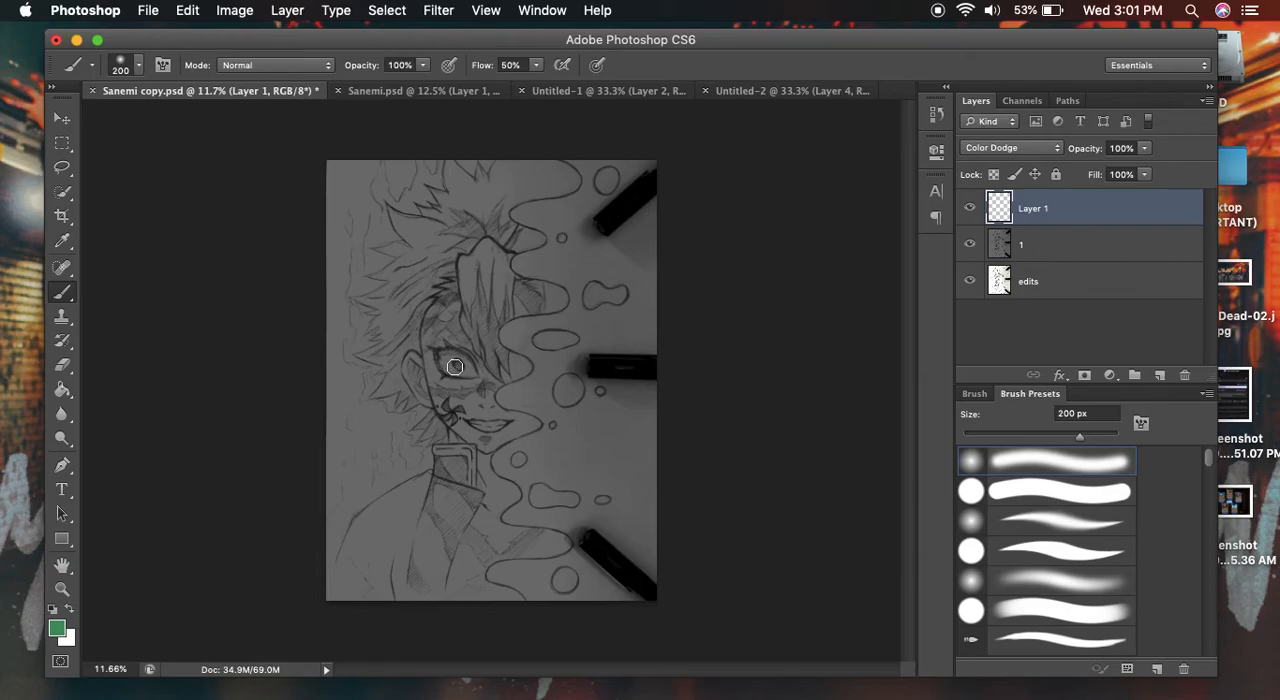
- Reduce the brush to 90 px and paint a green glow along the face's jawline from the cheek to the chin
key("z")
left_click_drag(452, 380, 480, 393)
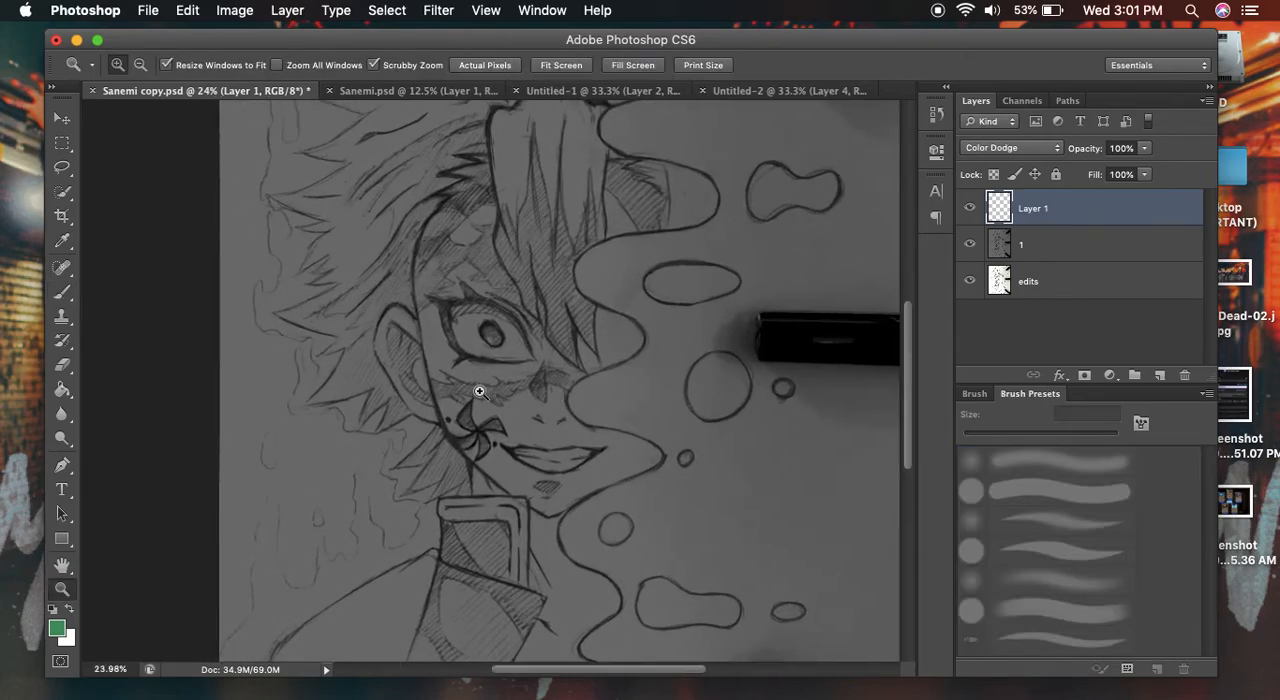
key("b")
key("bracketleft")
key("bracketleft")
key("bracketleft")
mouse_move(432, 360)
left_mouse_down()
mouse_move(468, 453)
mouse_move(442, 400)
mouse_move(520, 495)
mouse_move(474, 447)
mouse_move(555, 512)
mouse_move(470, 452)
mouse_move(488, 488)
mouse_move(482, 446)
left_mouse_up()
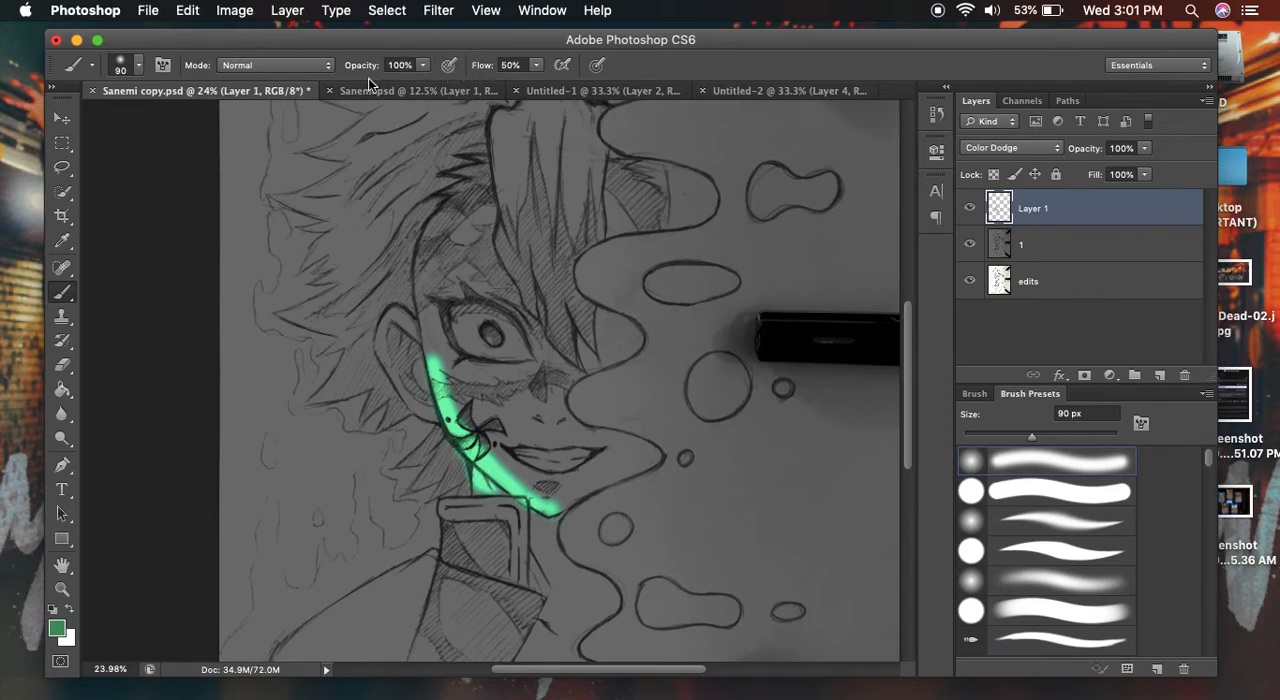
- Turn on pen pressure for opacity, blend the glow over the cheek and chin, and paint the collar's edges
left_click(449, 67)
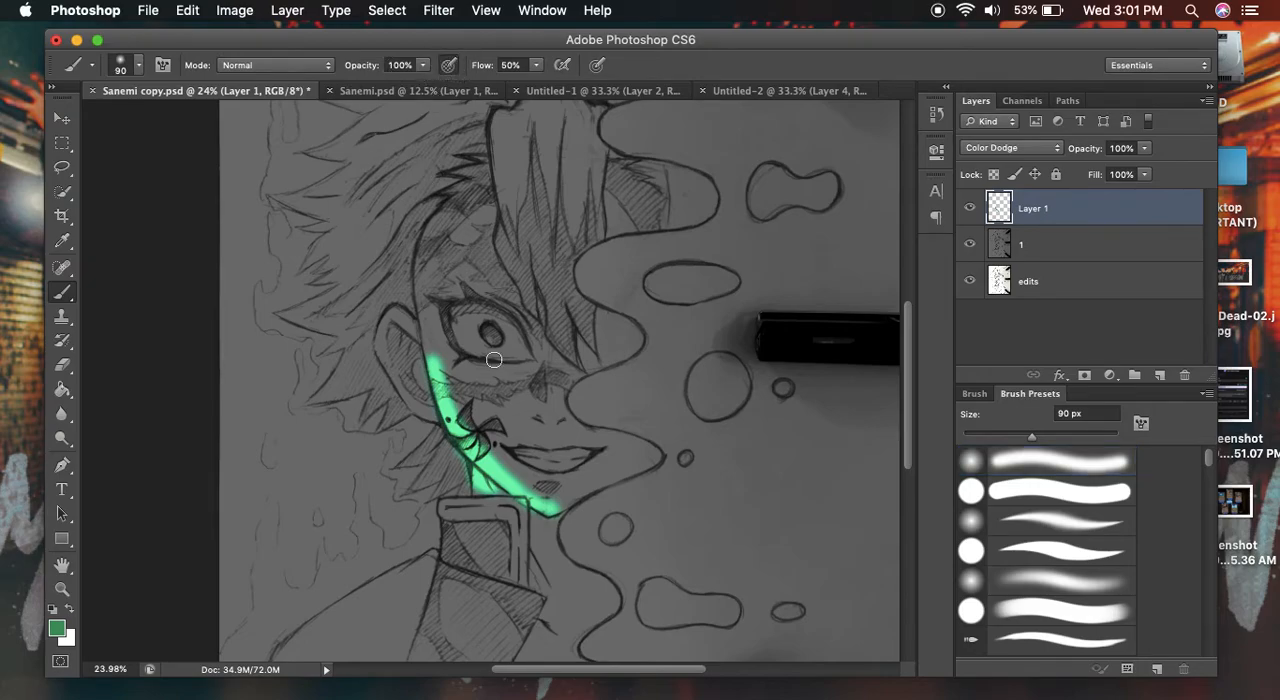
mouse_move(445, 362)
left_mouse_down()
mouse_move(485, 430)
mouse_move(459, 398)
mouse_move(476, 422)
mouse_move(542, 490)
mouse_move(513, 477)
mouse_move(575, 496)
mouse_move(553, 494)
left_mouse_up()
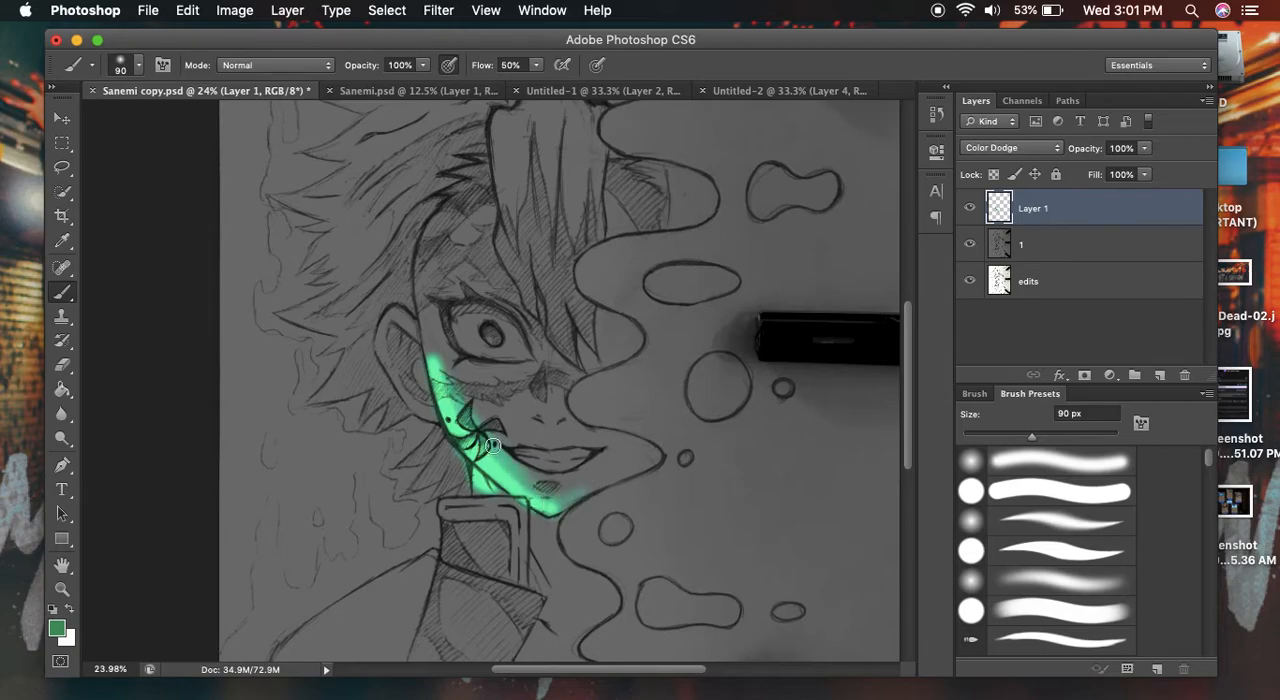
mouse_move(451, 401)
left_mouse_down()
mouse_move(421, 322)
mouse_move(465, 405)
left_mouse_up()
mouse_move(458, 497)
left_mouse_down()
mouse_move(518, 507)
mouse_move(522, 528)
mouse_move(445, 556)
mouse_move(444, 540)
mouse_move(445, 555)
left_mouse_up()
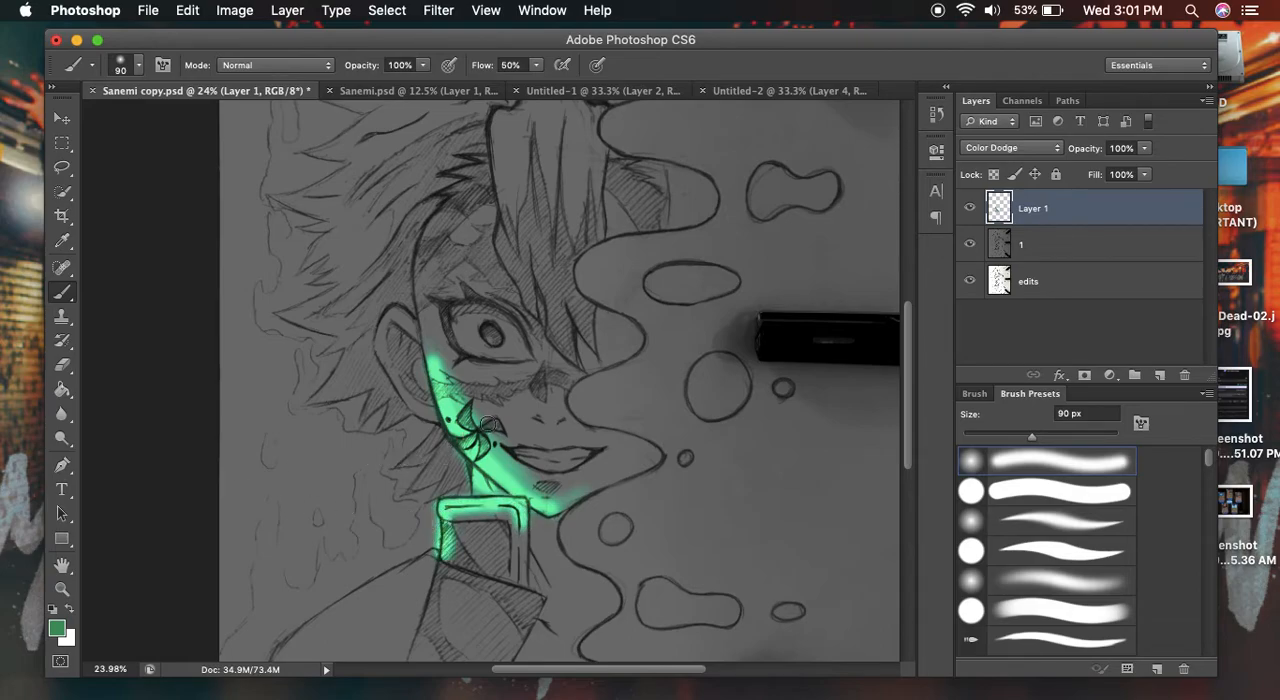
- Paint a broad green glow along the shoulder line from the collar down to the sleeve
left_click(62, 565)
left_click_drag(447, 443, 659, 246)
mouse_move(529, 384)
left_mouse_down()
mouse_move(566, 329)
mouse_move(549, 349)
left_mouse_up()
key("b")
mouse_move(661, 338)
left_mouse_down()
mouse_move(524, 420)
mouse_move(536, 405)
mouse_move(469, 522)
mouse_move(667, 338)
mouse_move(562, 393)
mouse_move(479, 530)
mouse_move(492, 488)
left_mouse_up()
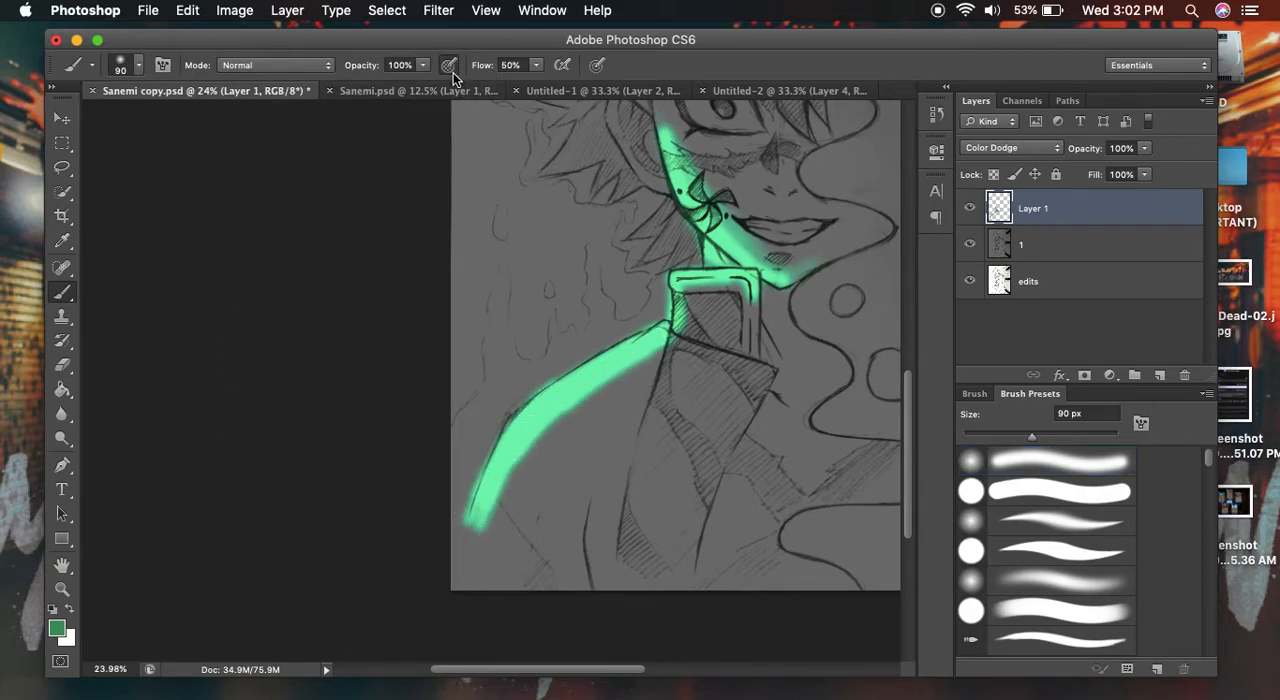
mouse_move(537, 451)
left_mouse_down()
mouse_move(493, 520)
mouse_move(606, 388)
mouse_move(517, 469)
mouse_move(649, 362)
mouse_move(542, 442)
mouse_move(513, 496)
mouse_move(587, 389)
mouse_move(534, 460)
left_mouse_up()
- Paint green glow on the ear, nose bridge, front hair strand and iris, plus one outer hair spike
key("space")
mouse_move(625, 322)
left_mouse_down()
mouse_move(566, 497)
mouse_move(587, 448)
mouse_move(571, 455)
left_mouse_up()
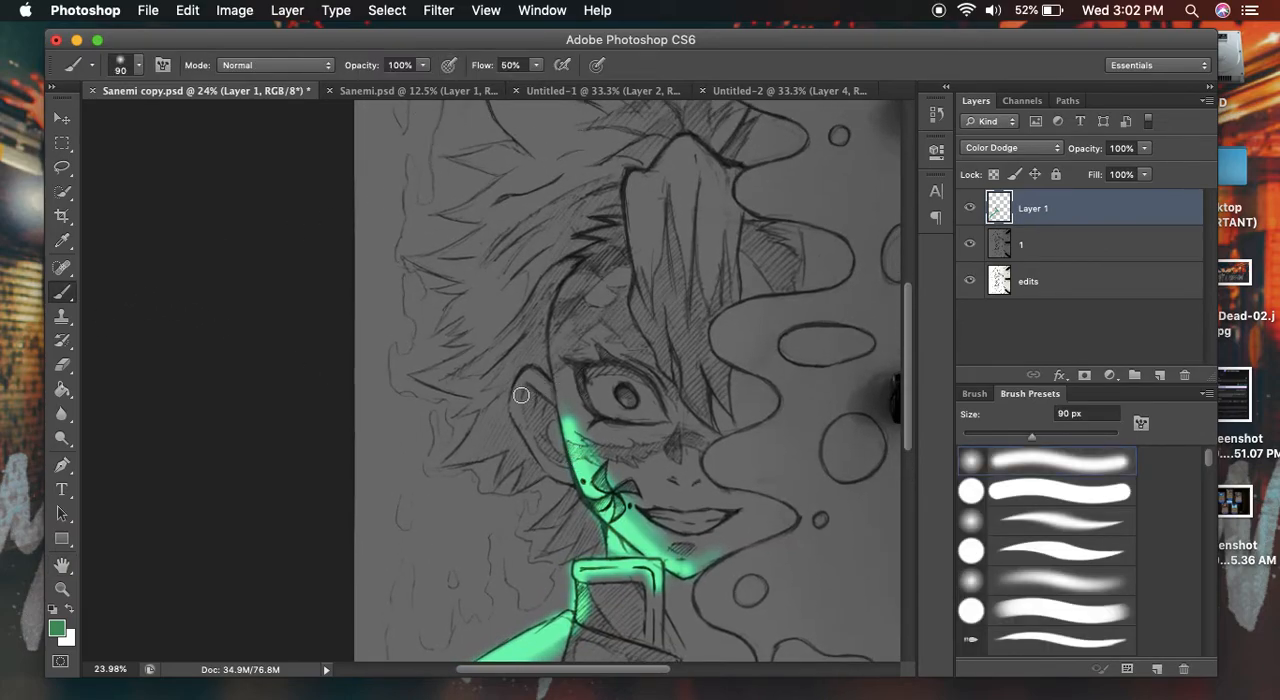
mouse_move(545, 392)
left_mouse_down()
mouse_move(512, 396)
mouse_move(526, 434)
left_mouse_up()
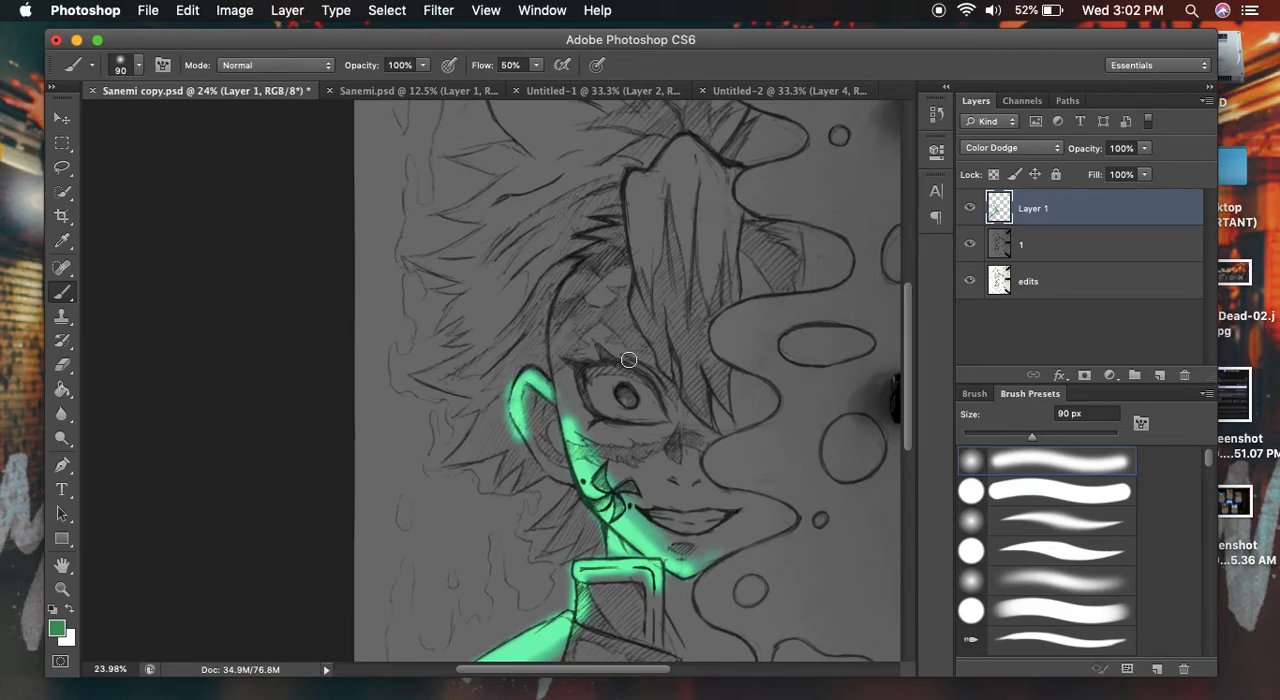
left_click_drag(684, 426, 691, 441)
mouse_move(642, 218)
left_mouse_down()
mouse_move(636, 260)
mouse_move(632, 175)
mouse_move(637, 298)
mouse_move(712, 430)
left_mouse_up()
mouse_move(632, 392)
left_mouse_down()
mouse_move(622, 389)
mouse_move(634, 391)
left_mouse_up()
left_click_drag(420, 378, 477, 350)
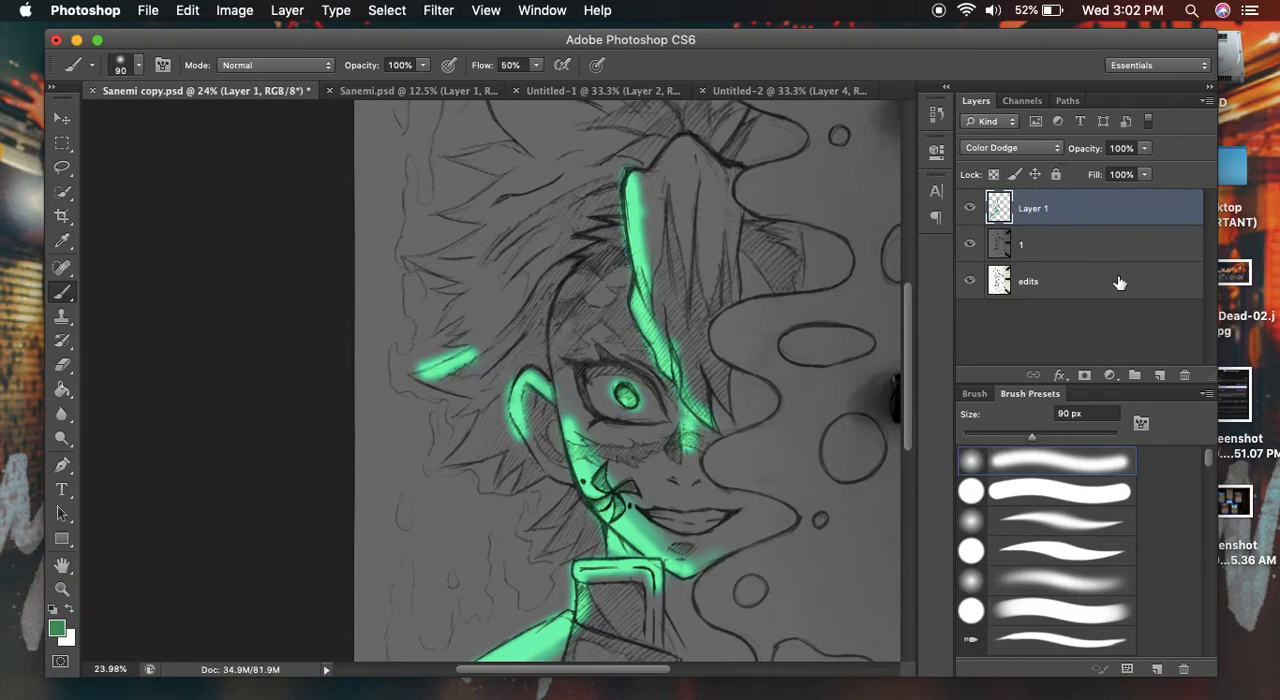
- Add a new layer above Layer 1 and set its blend mode to Linear Dodge (Add)
left_click(1160, 375)
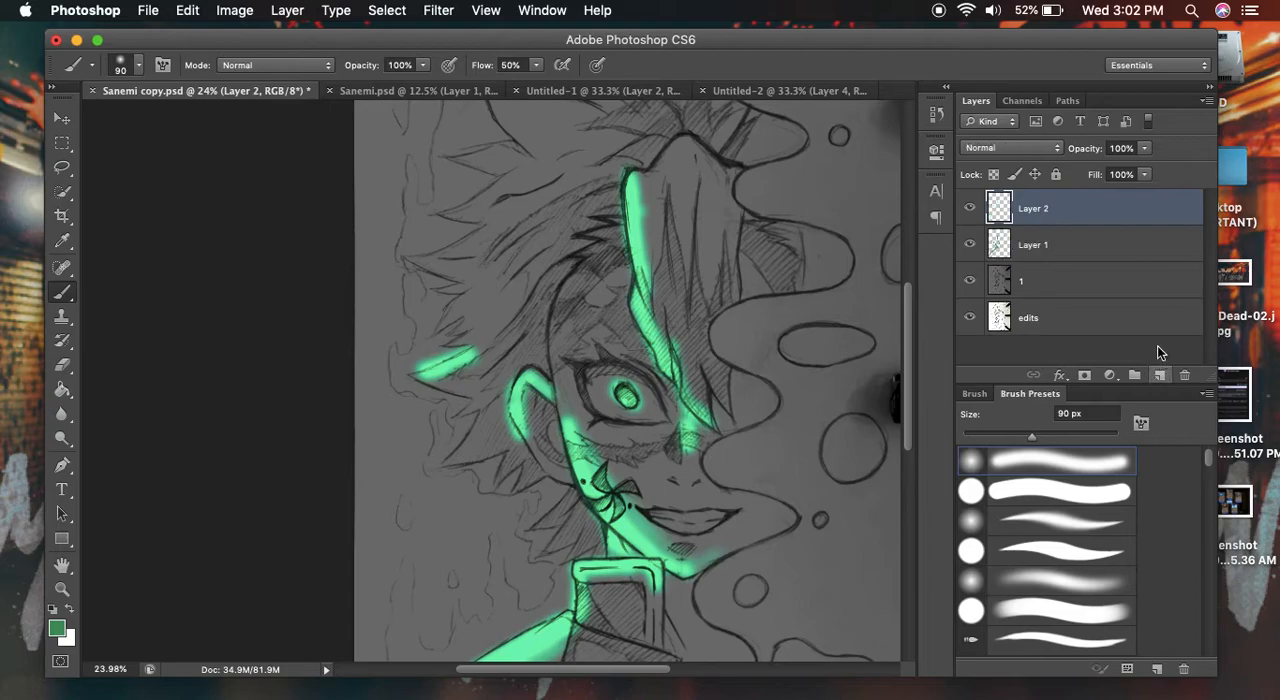
left_click(1023, 148)
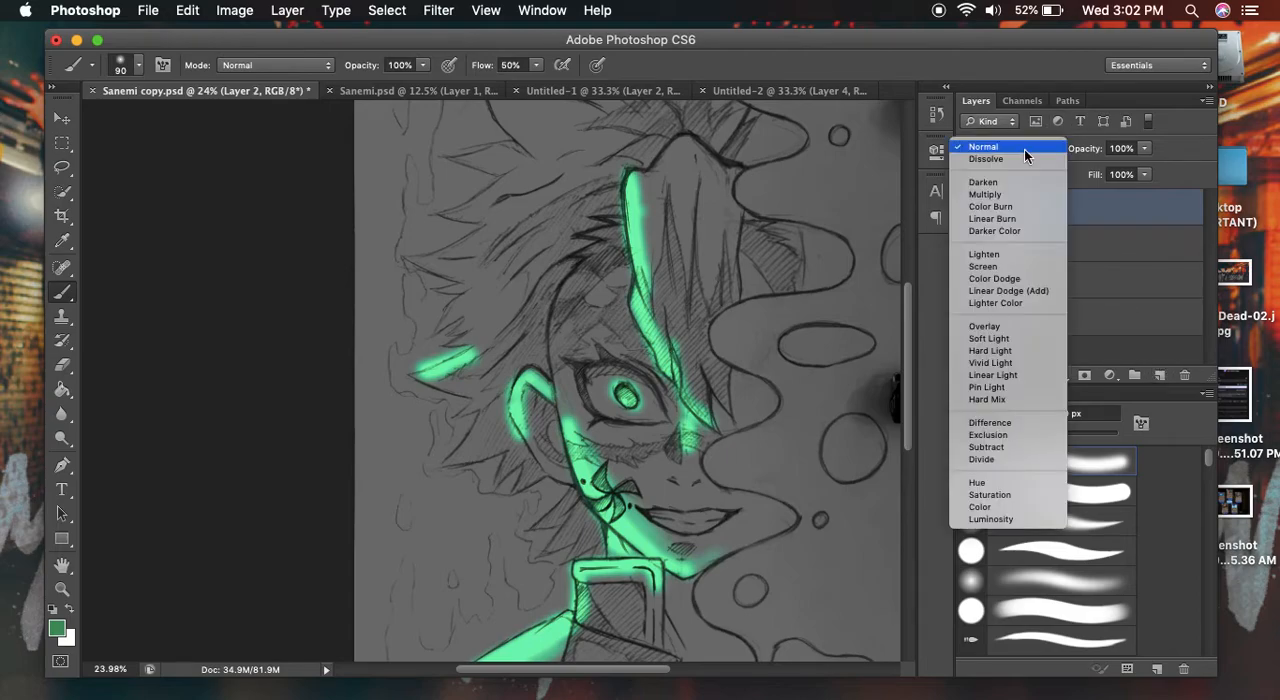
left_click(1039, 289)
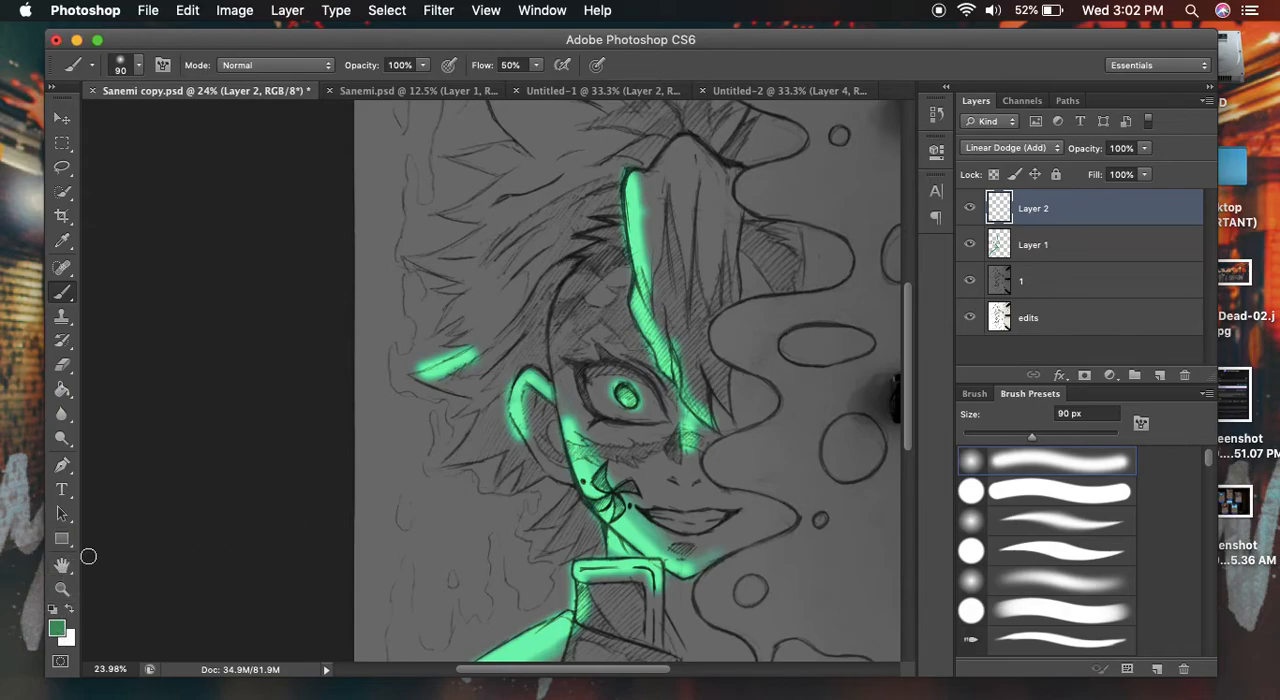
- Try a green stroke along the forehead's edge on the Linear Dodge layer and undo it
mouse_move(577, 257)
left_mouse_down()
mouse_move(563, 395)
mouse_move(564, 307)
mouse_move(571, 412)
mouse_move(553, 370)
mouse_move(578, 279)
mouse_move(548, 344)
mouse_move(590, 264)
left_mouse_up()
key("super+z")
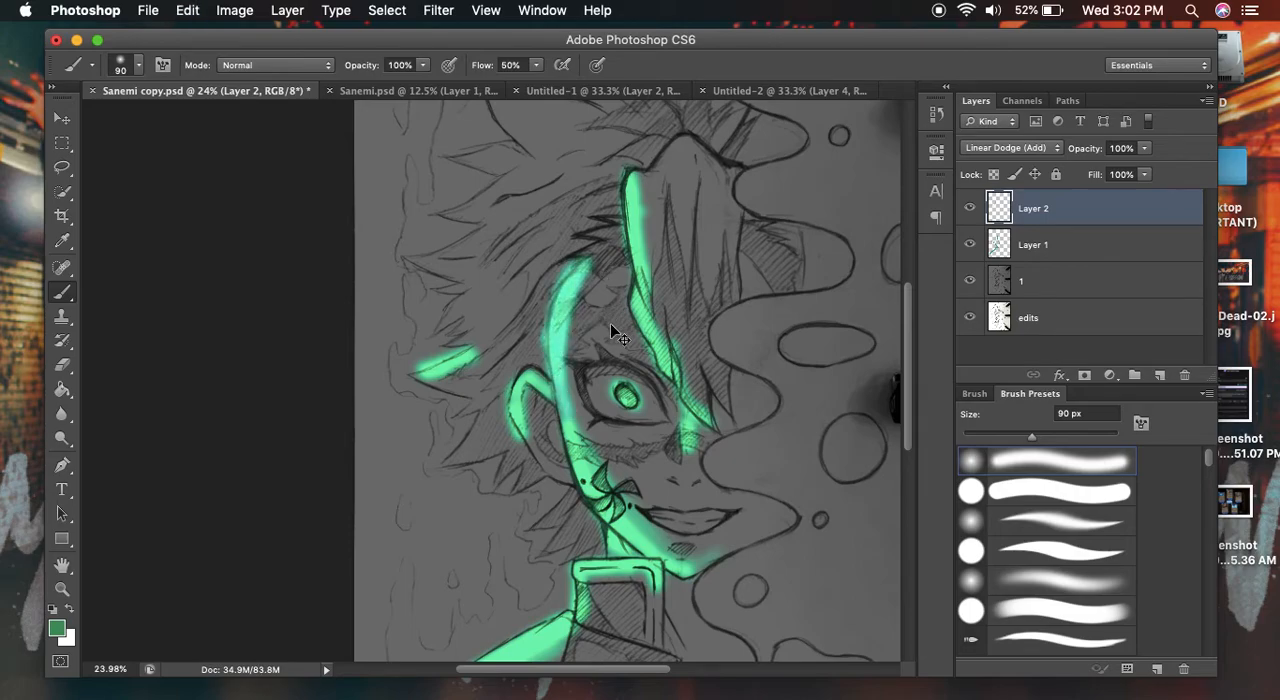
key("super+alt+z")
key("super+alt+z")
key("super+alt+z")
key("super+alt+z")
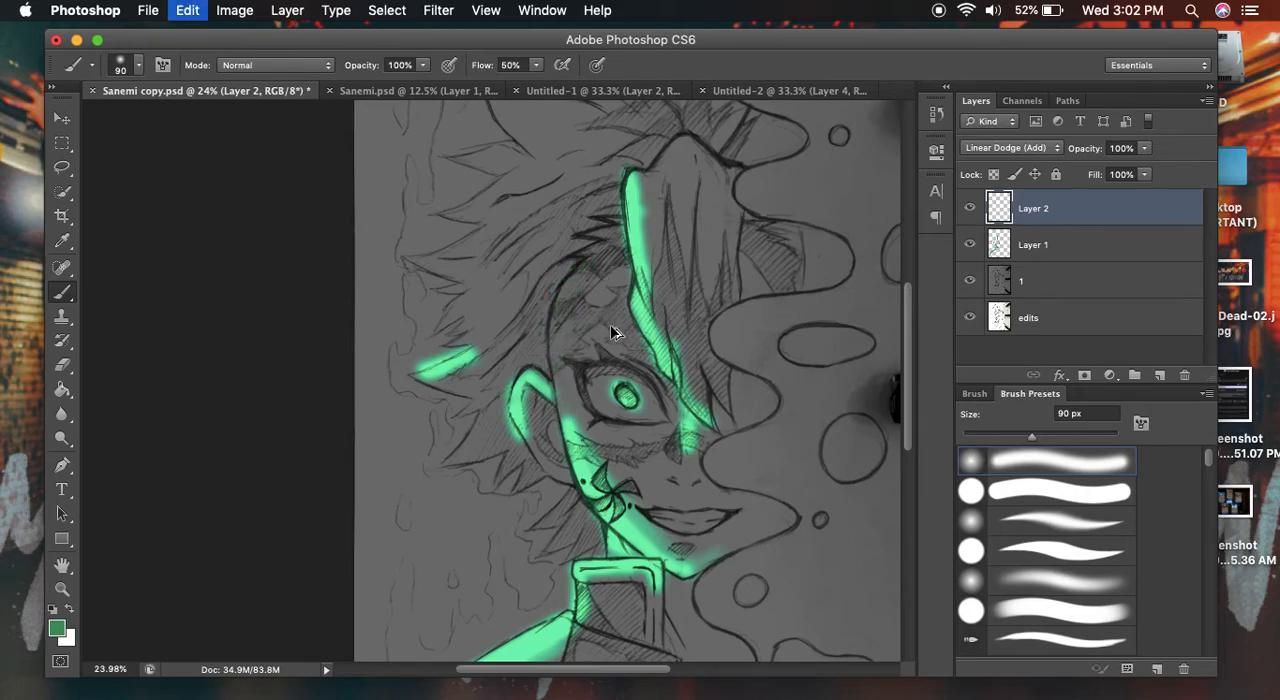
- Paint a glowing trail on Layer 2 from the iris across the ear and out past the hair
mouse_move(622, 391)
left_mouse_down()
mouse_move(563, 406)
mouse_move(592, 392)
mouse_move(540, 400)
mouse_move(564, 395)
mouse_move(496, 371)
mouse_move(522, 378)
mouse_move(477, 384)
mouse_move(506, 378)
mouse_move(399, 459)
mouse_move(504, 387)
mouse_move(490, 392)
mouse_move(628, 392)
left_mouse_up()
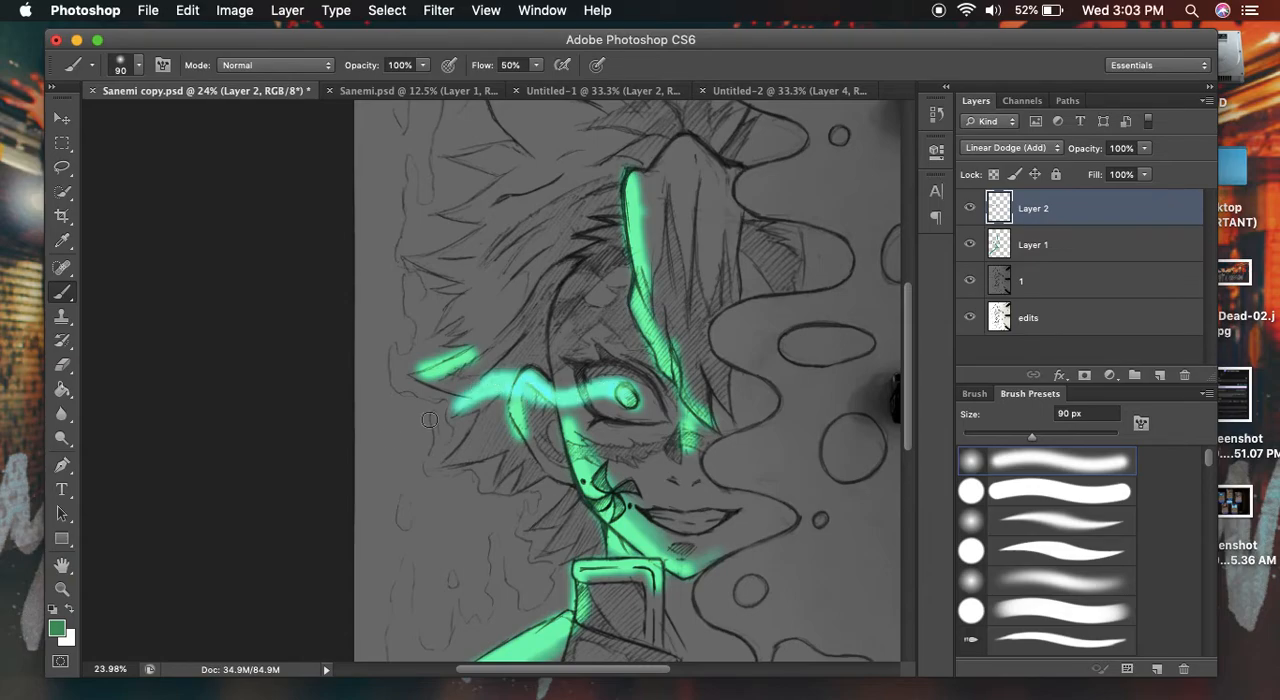
left_click_drag(468, 393, 395, 437)
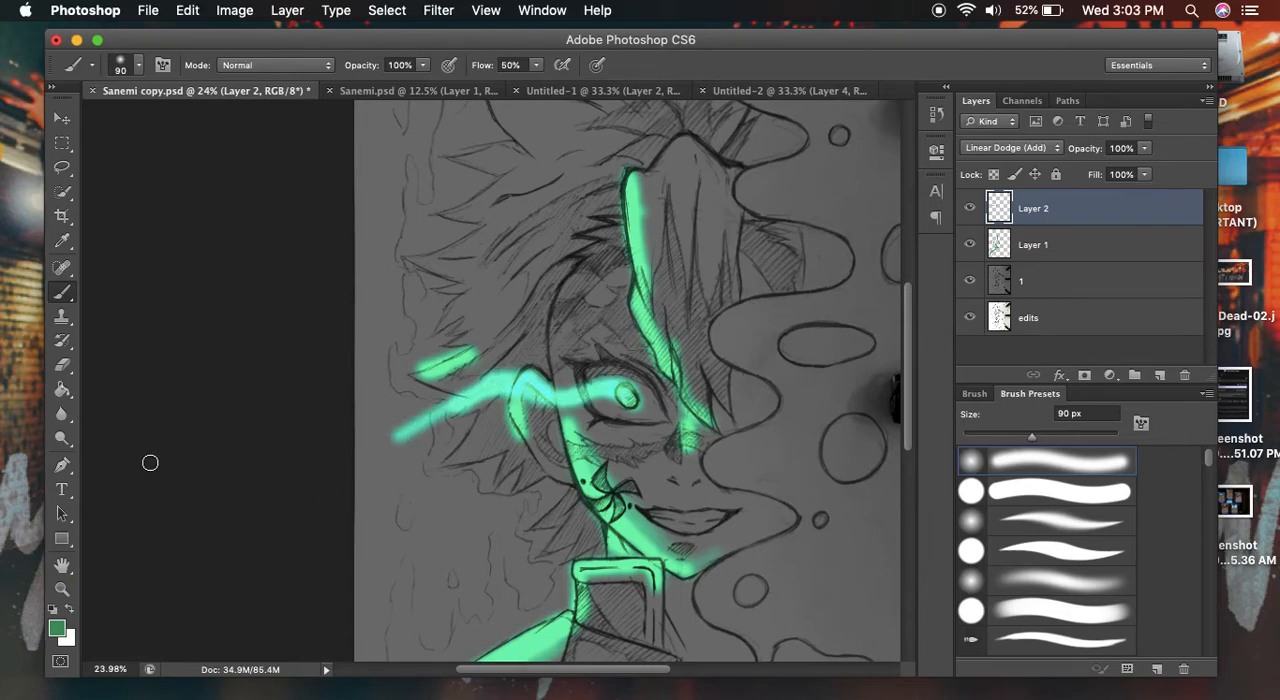
left_click(61, 565)
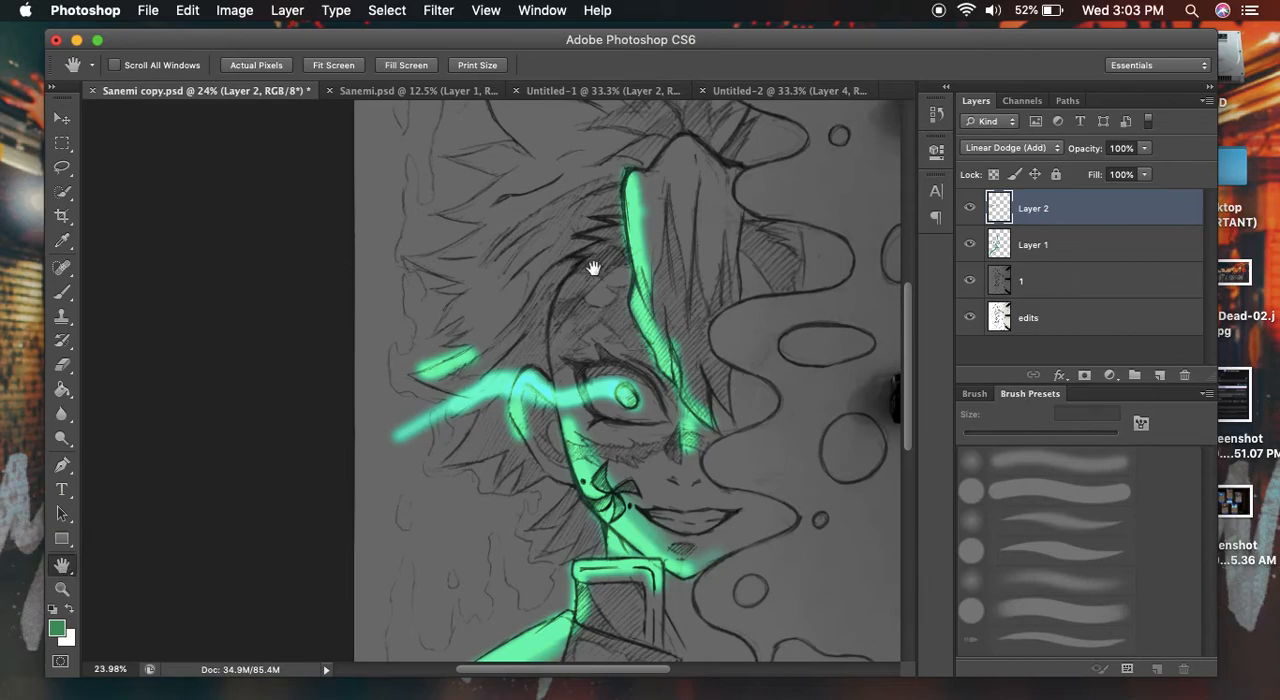
- On Layer 1, paint a zigzag glow along the outer hair spikes down to the neck, and save the document
left_click(1072, 248)
key("b")
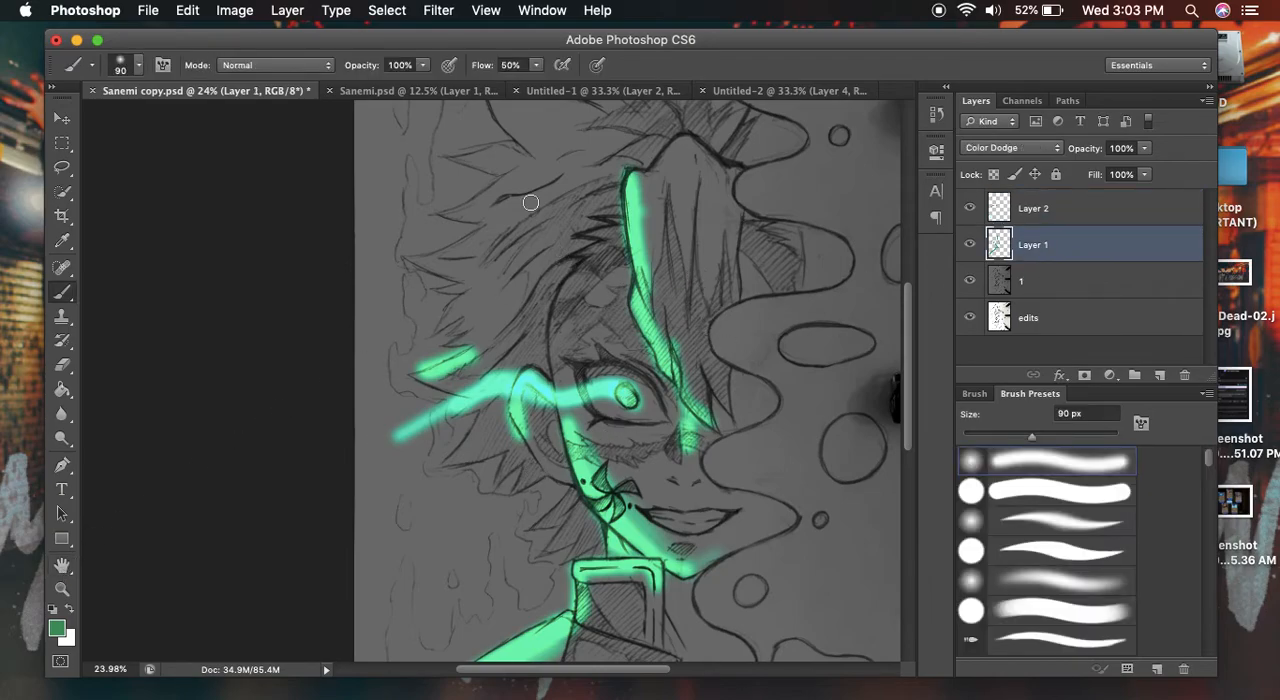
mouse_move(428, 252)
left_mouse_down()
mouse_move(487, 231)
mouse_move(435, 257)
mouse_move(472, 286)
mouse_move(440, 322)
mouse_move(465, 318)
mouse_move(451, 338)
mouse_move(476, 337)
mouse_move(456, 345)
mouse_move(455, 374)
mouse_move(414, 372)
mouse_move(478, 380)
mouse_move(490, 437)
mouse_move(483, 411)
mouse_move(443, 465)
mouse_move(515, 445)
mouse_move(499, 475)
mouse_move(529, 458)
mouse_move(513, 491)
mouse_move(543, 474)
mouse_move(574, 510)
mouse_move(573, 497)
mouse_move(590, 544)
left_mouse_up()
key("z")
left_click_drag(692, 376, 631, 453)
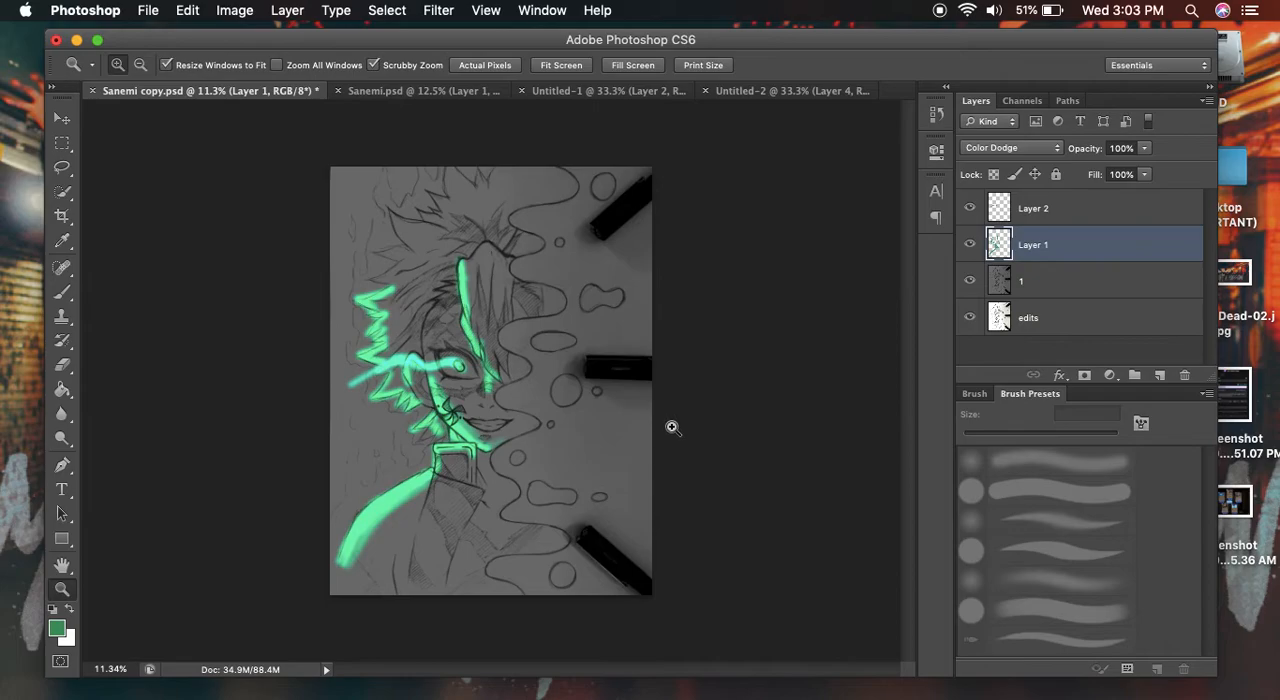
key("super+s")
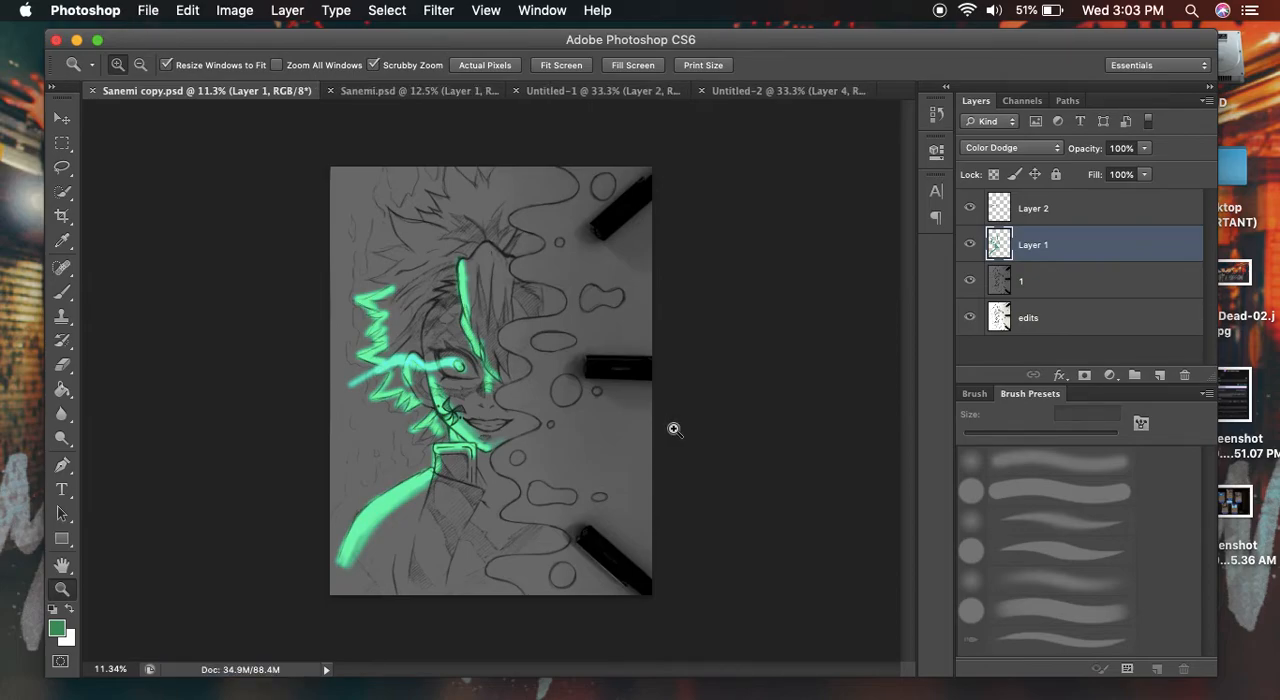
- Start saving the document under another name on the Desktop, changing the file name's extension to .png
left_click(160, 12)
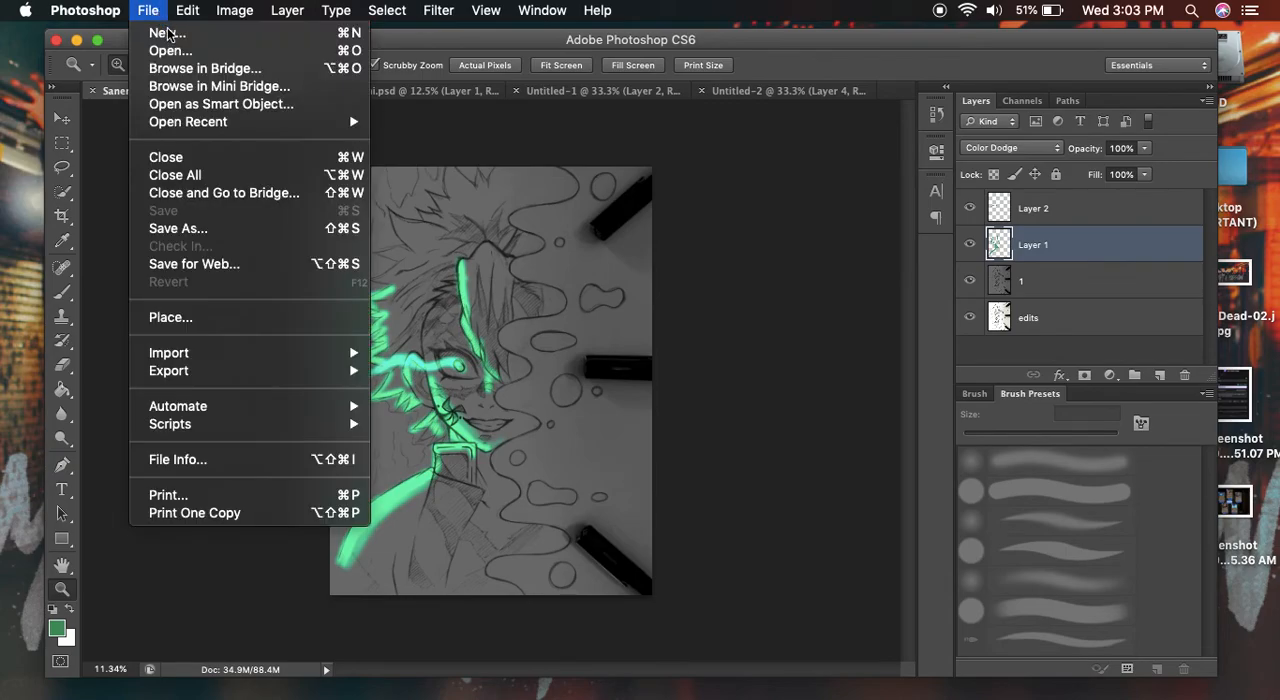
left_click(207, 230)
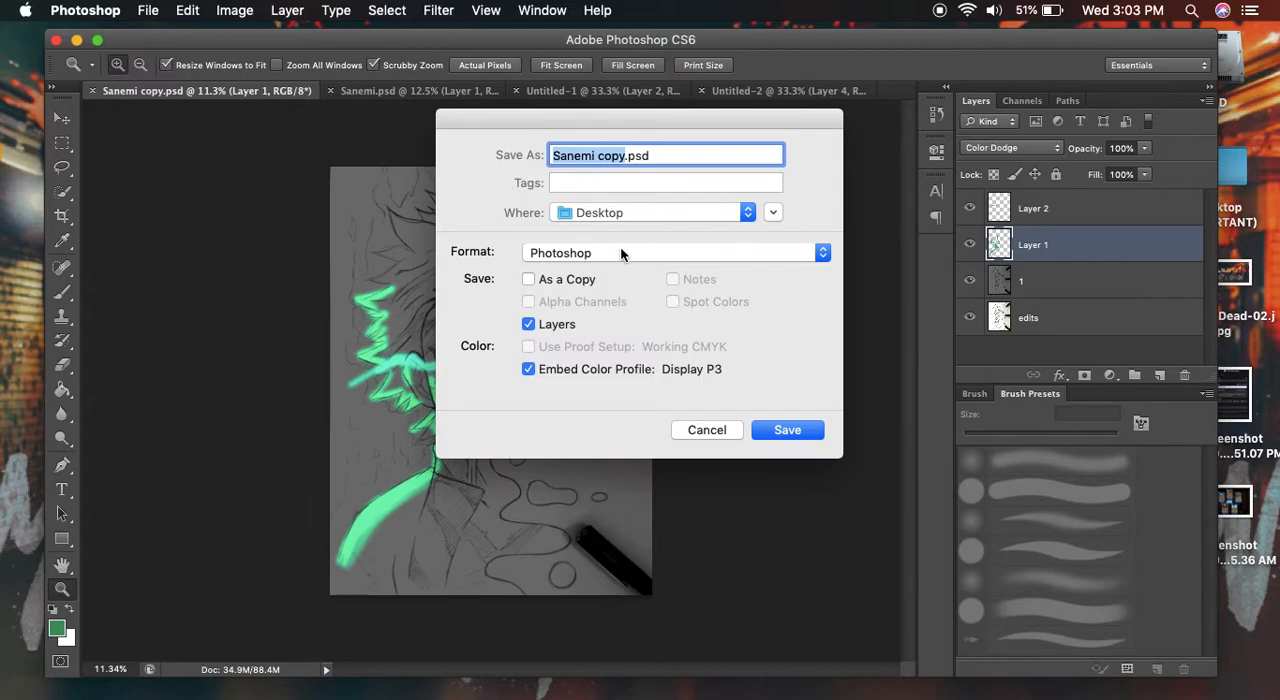
left_click(633, 155)
double_click(633, 155)
type("pg")
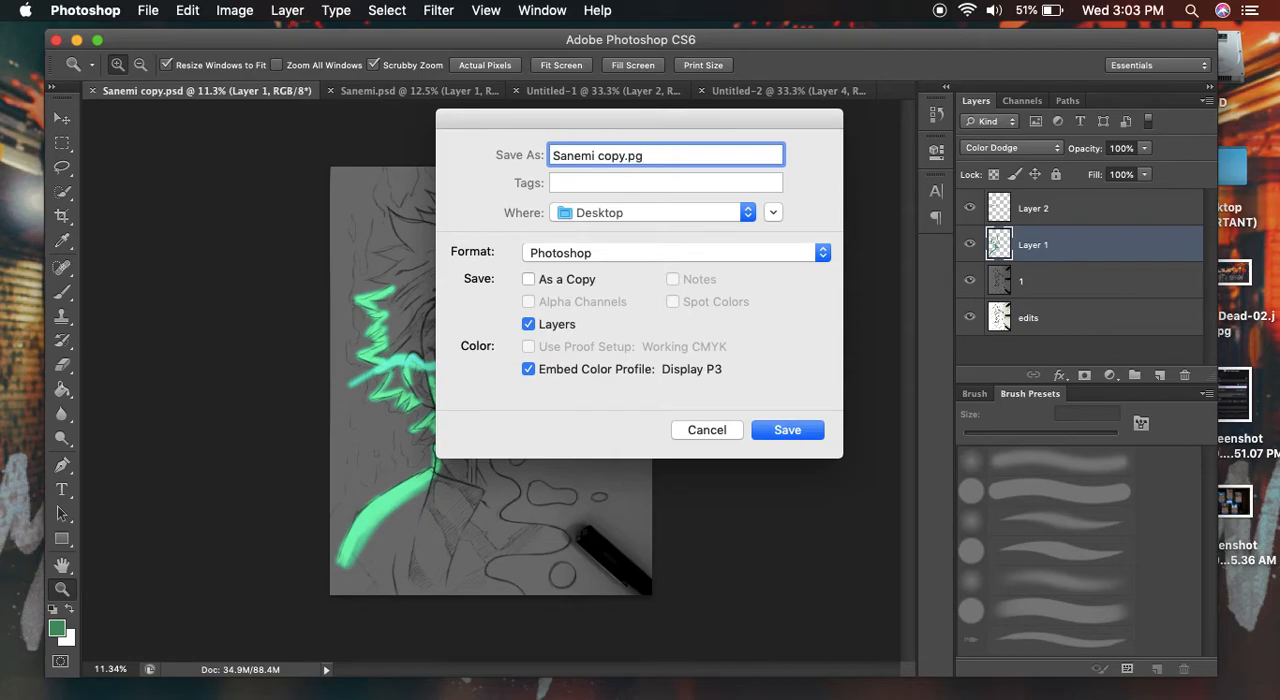
key("BackSpace")
type("ng")
- Save the image as a copy in PNG format with Smallest / Slow compression and no interlacing
left_click(527, 279)
left_click(606, 251)
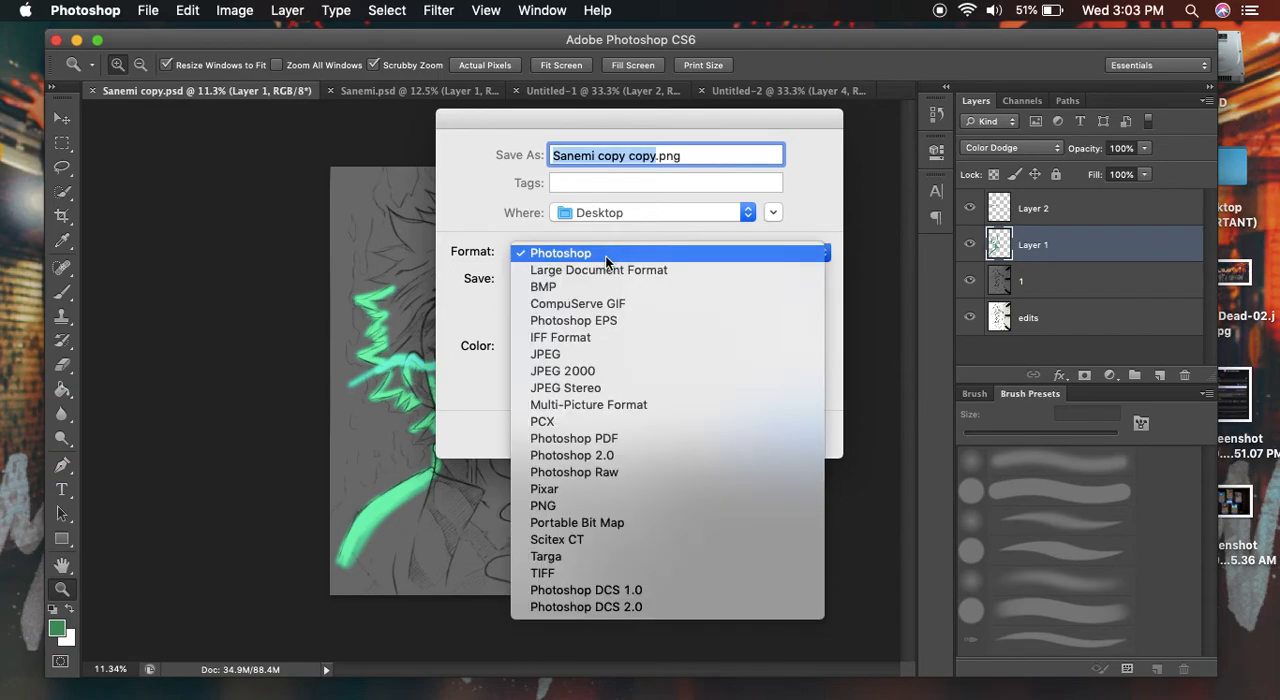
left_click(582, 506)
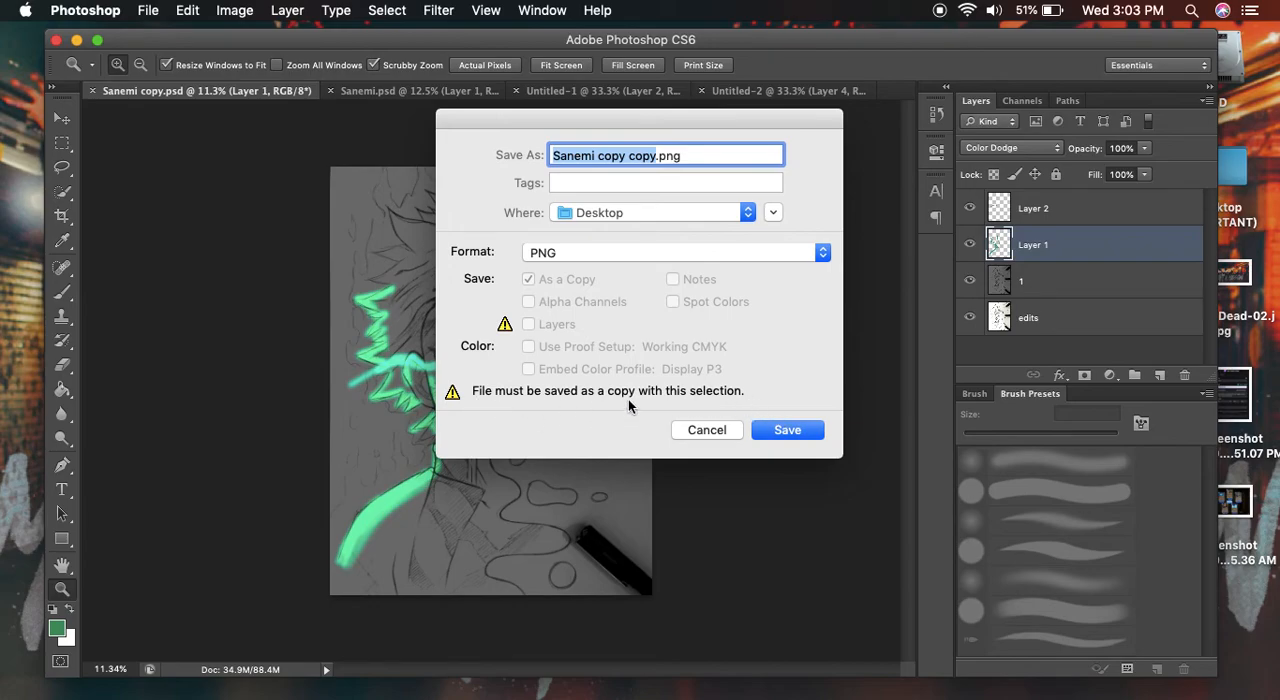
left_click(788, 432)
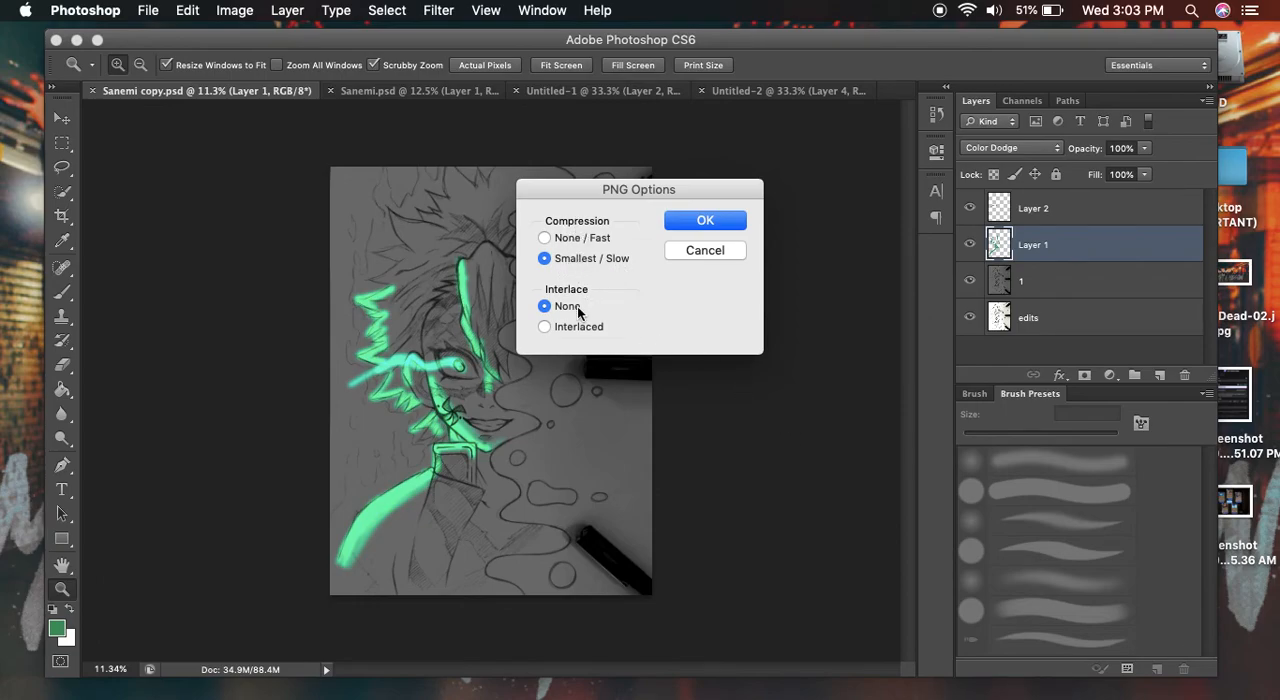
left_click(703, 222)
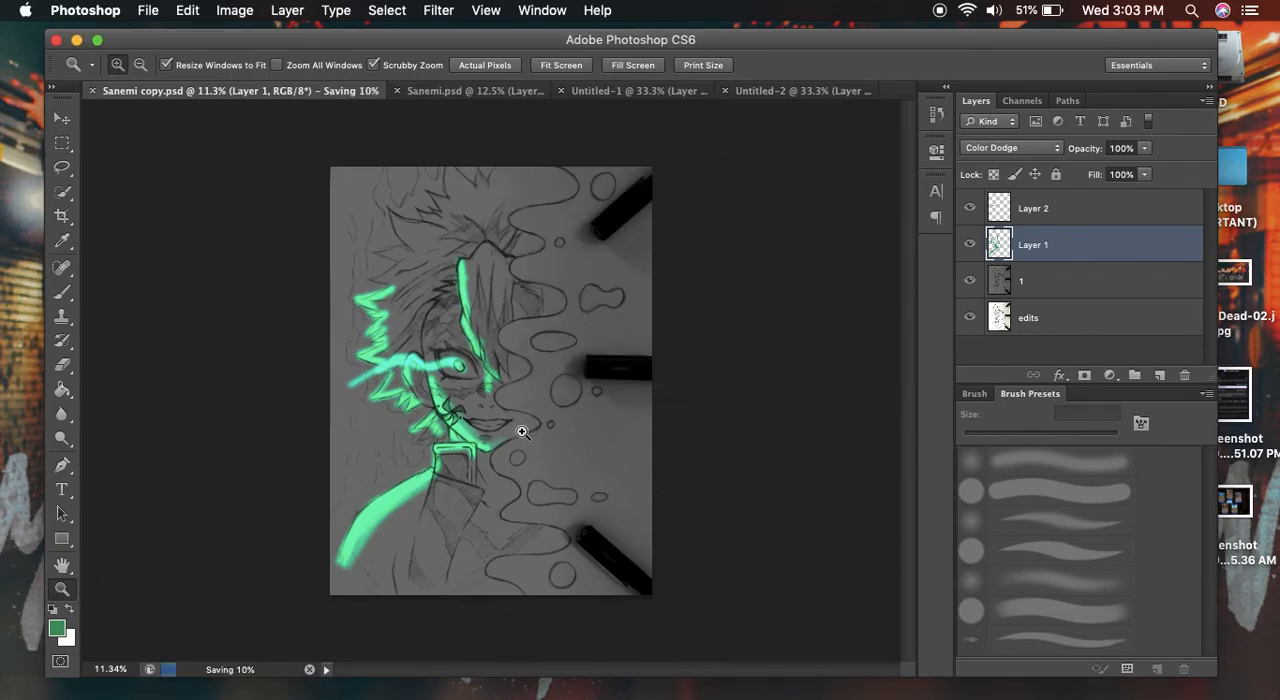